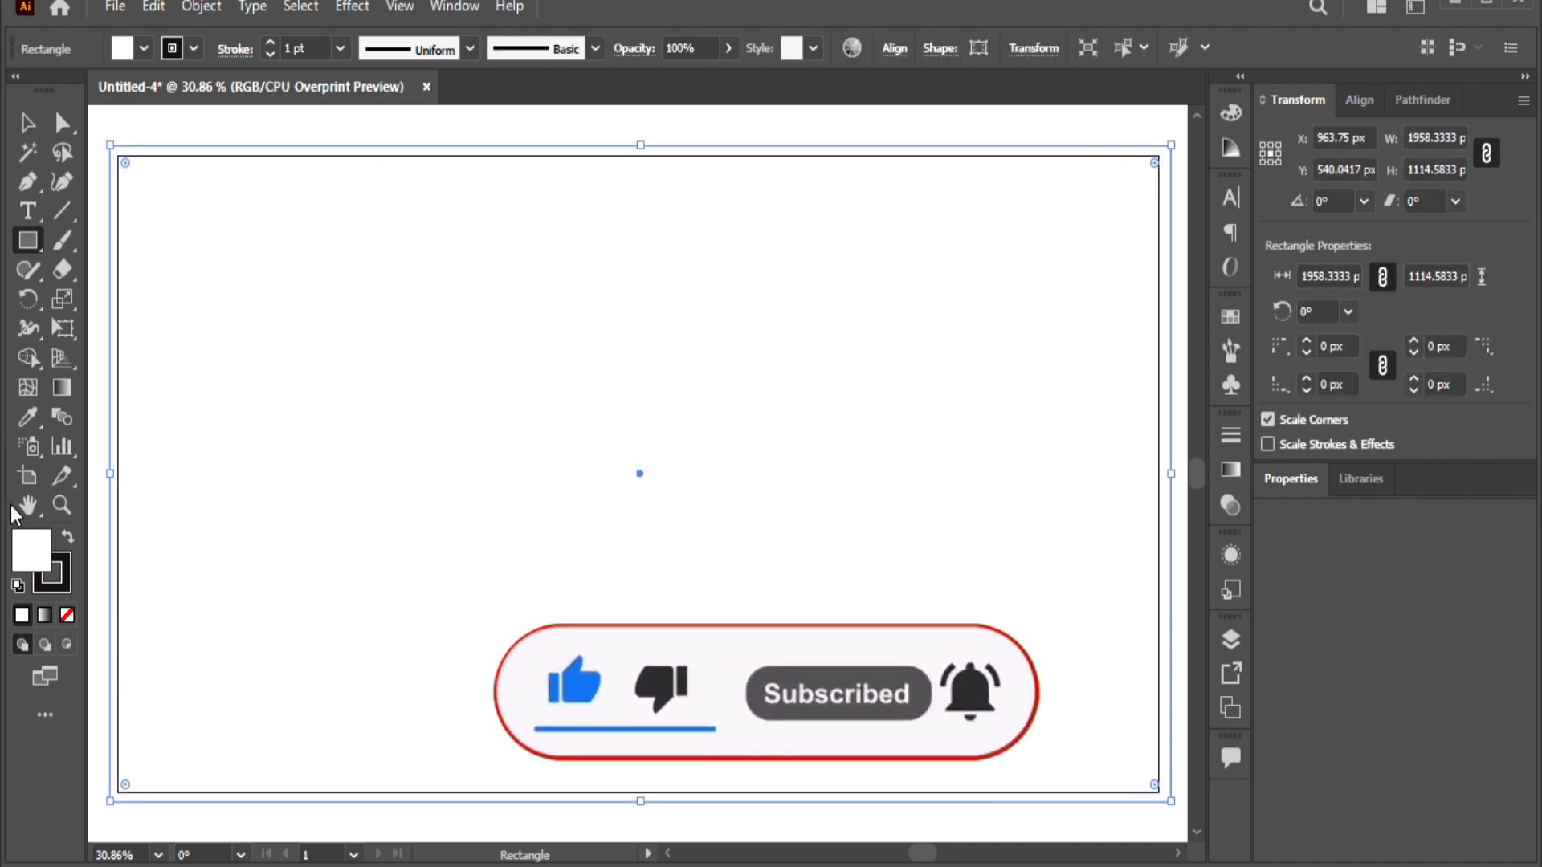
- Fill the background rectangle with a very dark teal at hue 190°, saturation 100% and brightness 23%
double_click(28, 562)
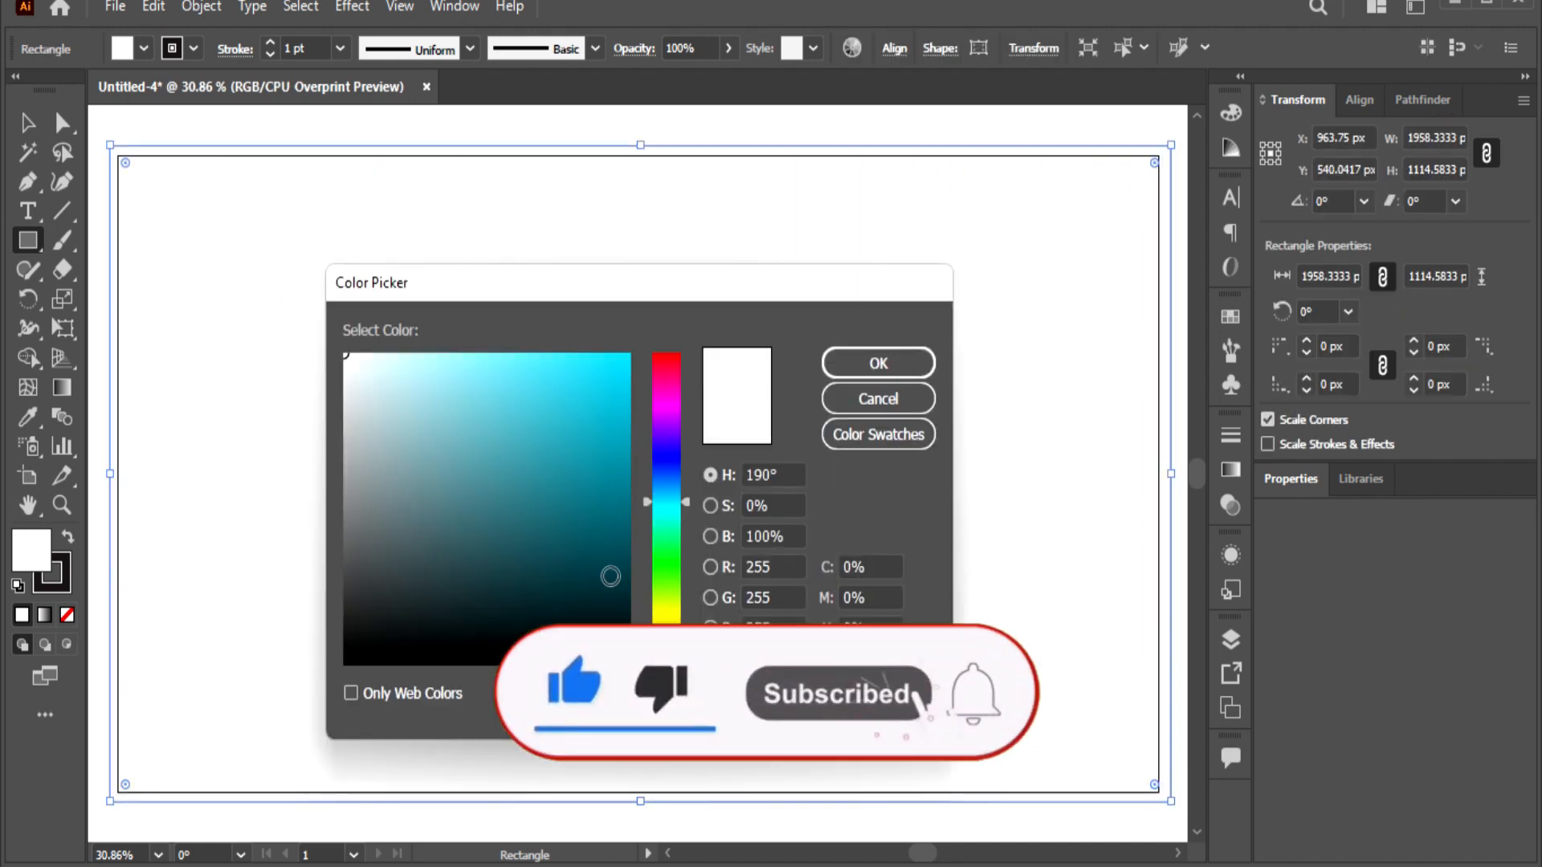
left_click(619, 590)
left_click(628, 594)
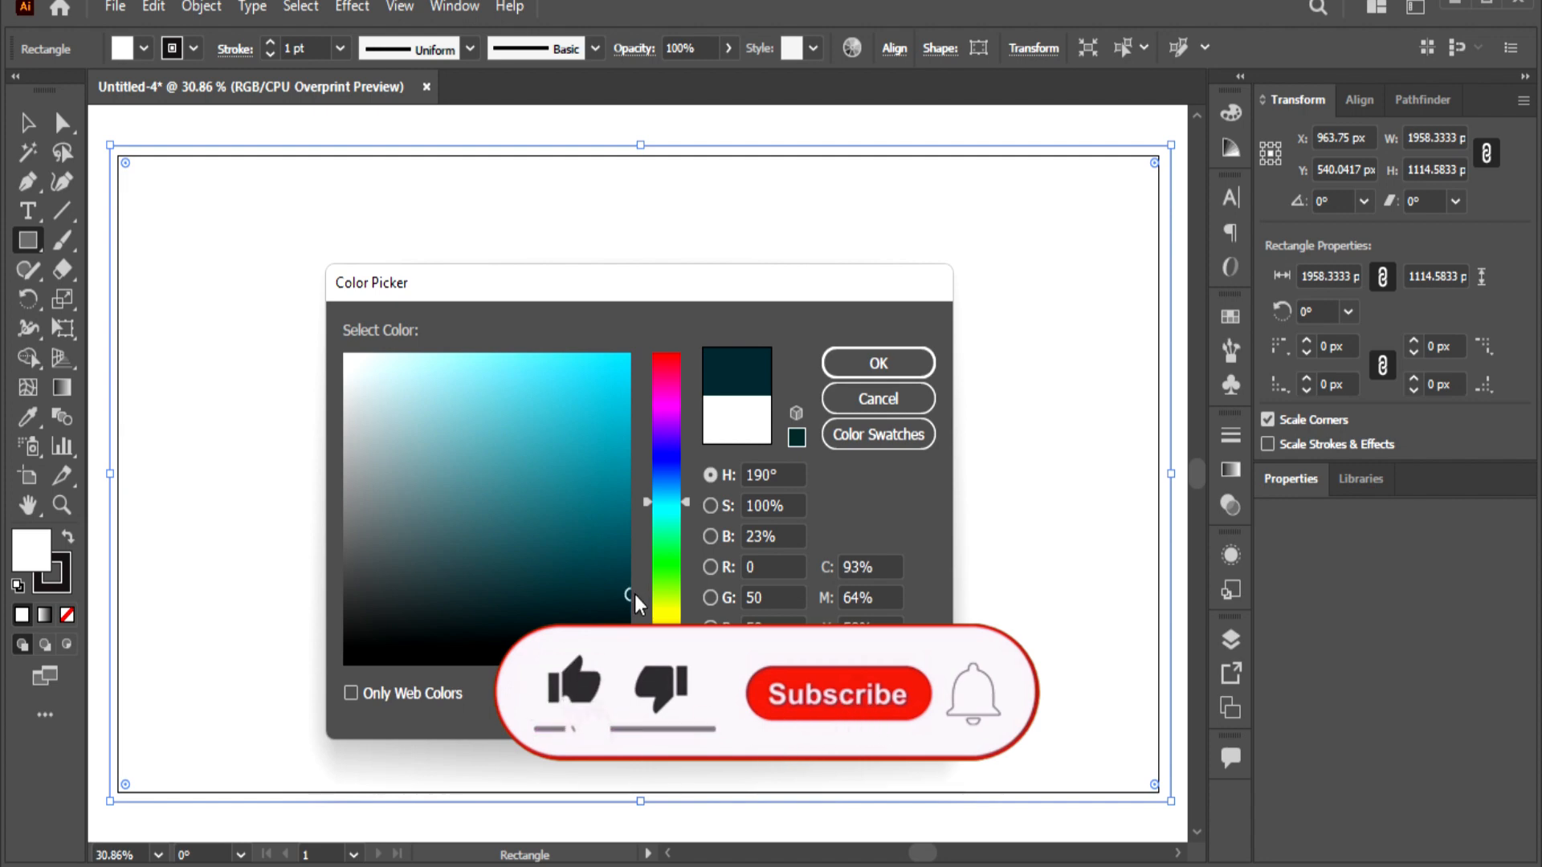
left_click(898, 363)
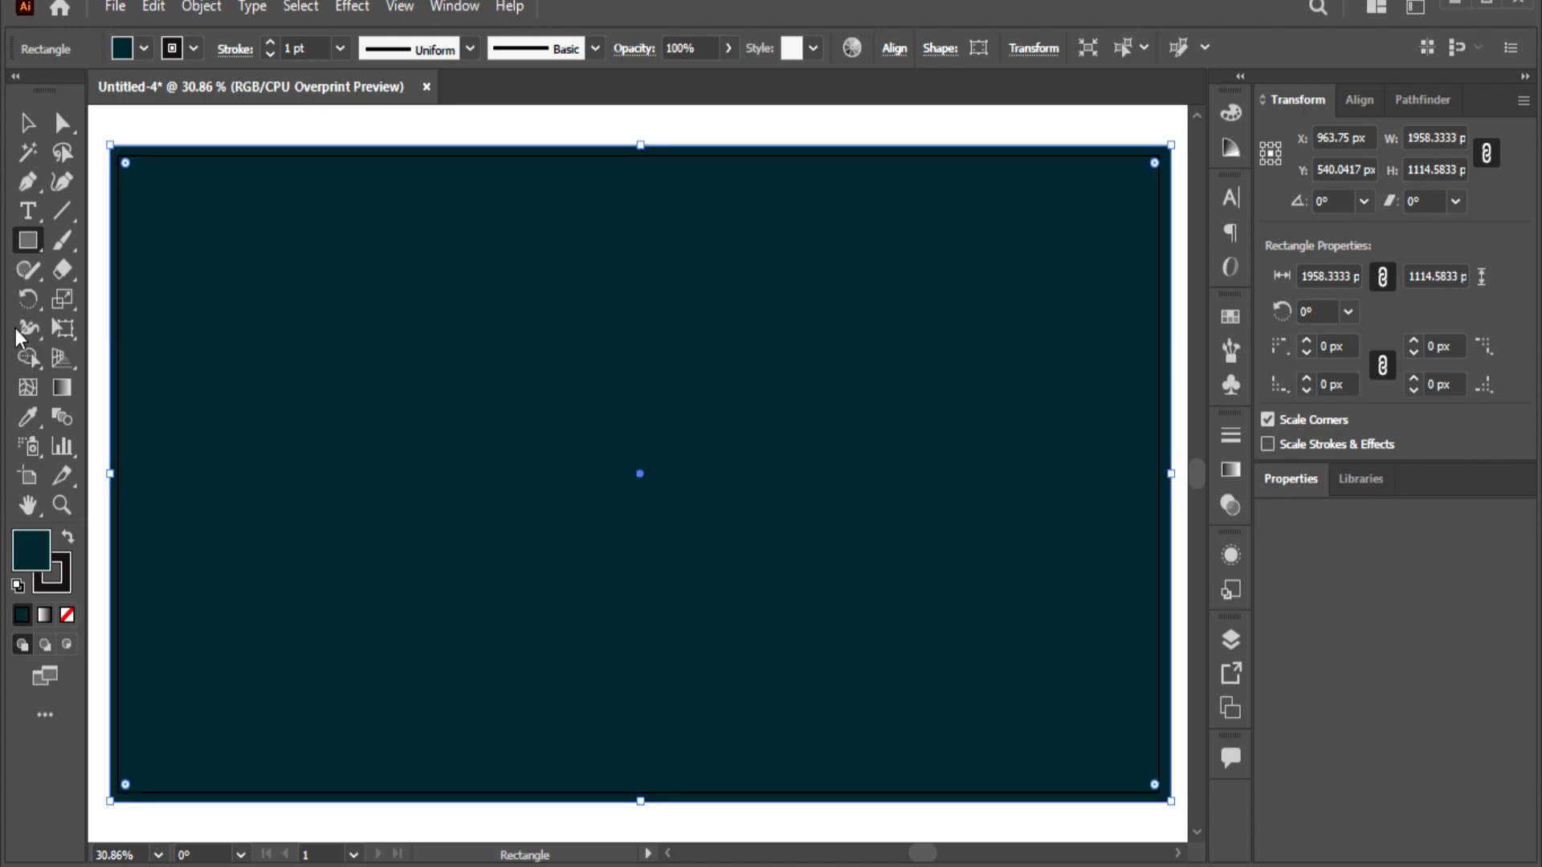
- Lock the background rectangle within Layer 1
left_click(27, 213)
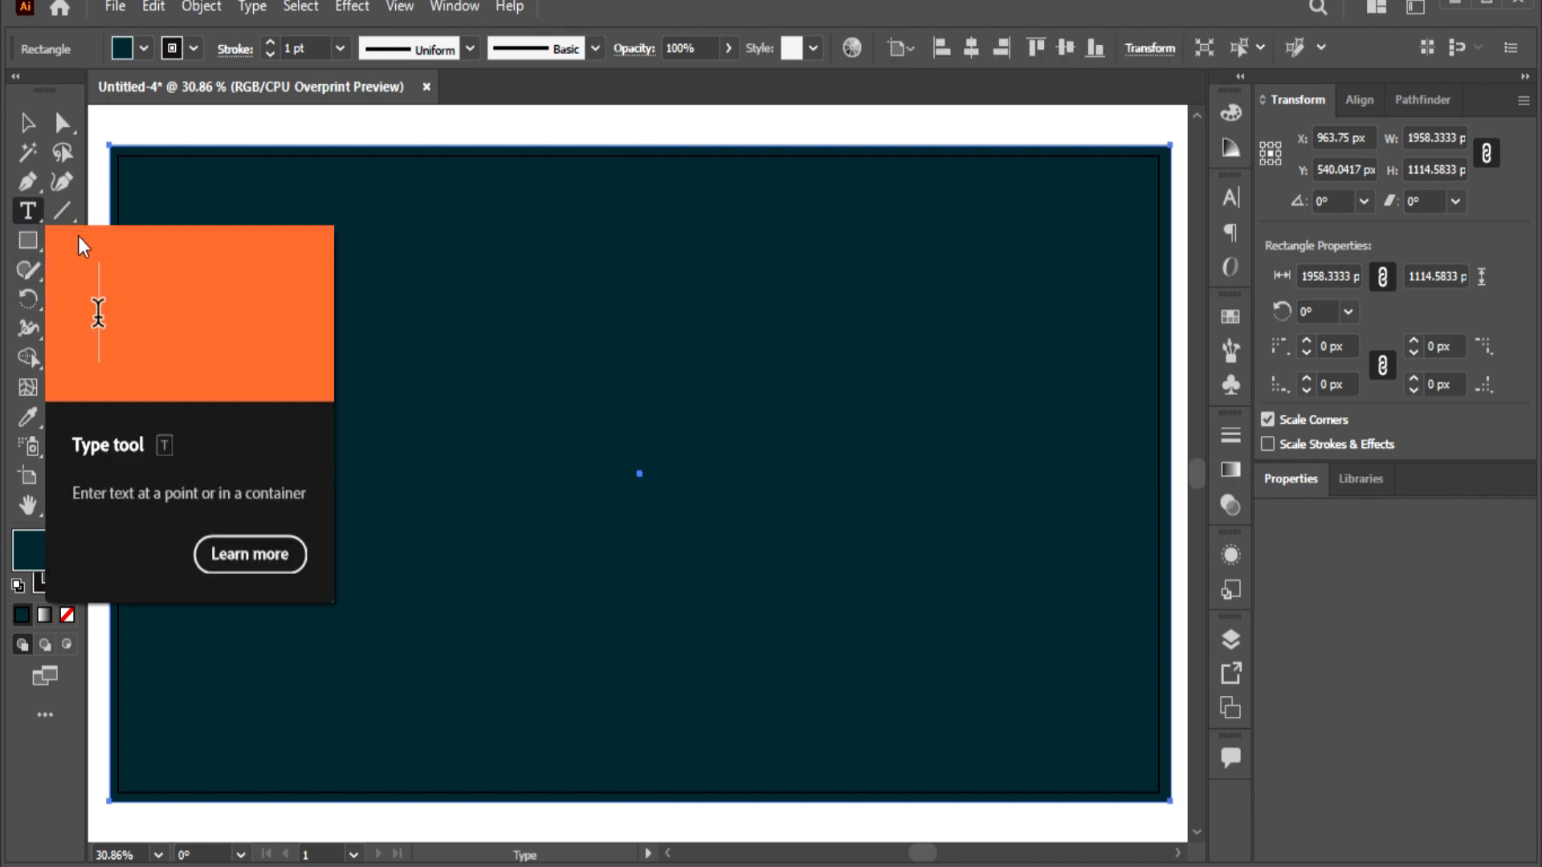
left_click(1231, 642)
left_click(1005, 637)
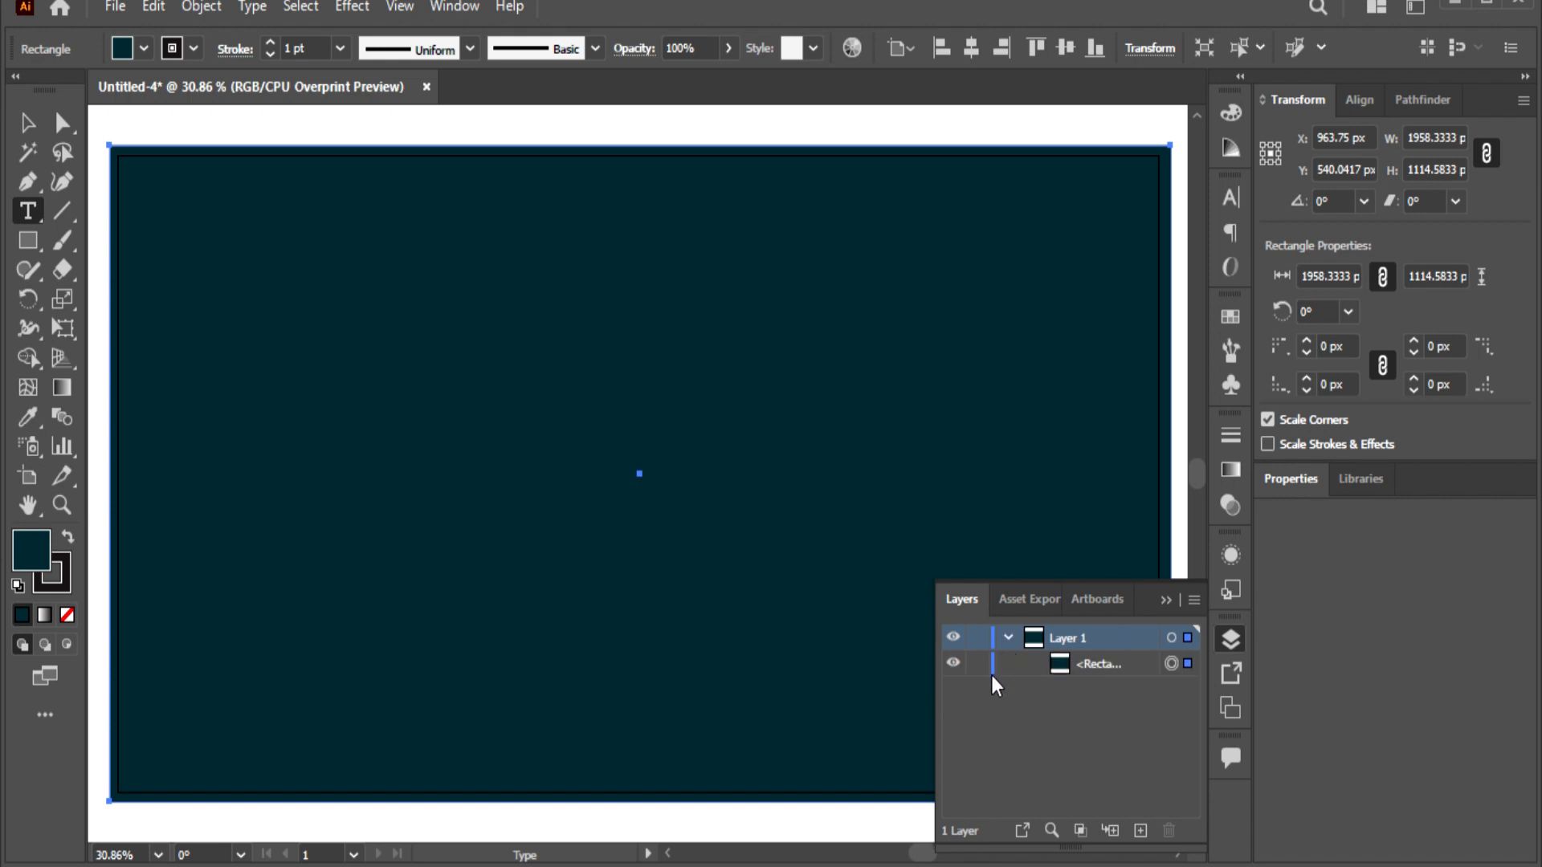
left_click(978, 663)
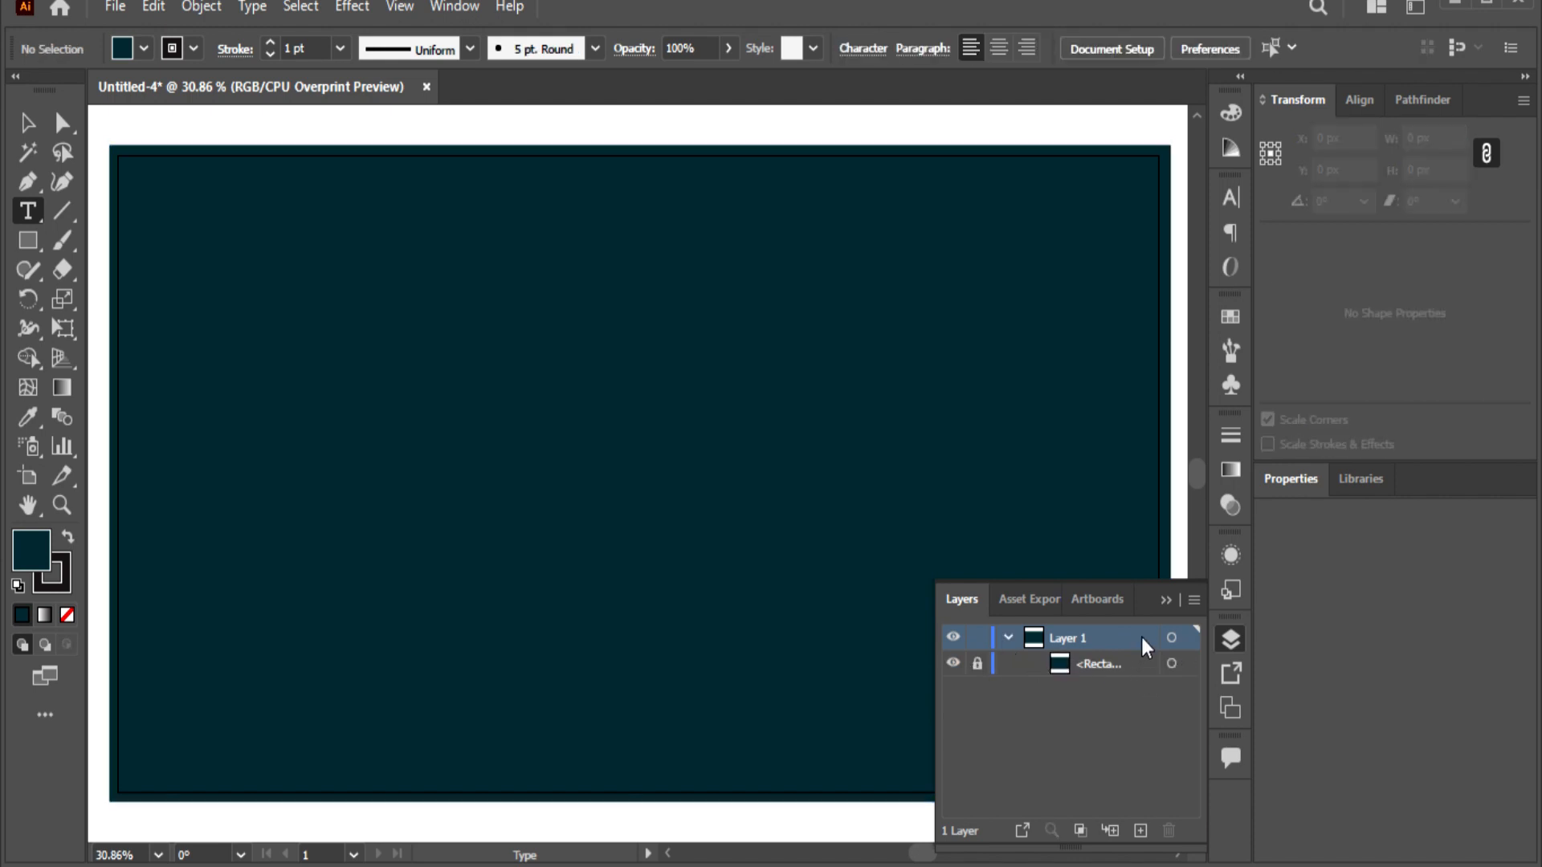
left_click(1166, 600)
- Add the letter "s" as point text and enlarge it to about 853 pt around the middle of the artboard
left_click(533, 412)
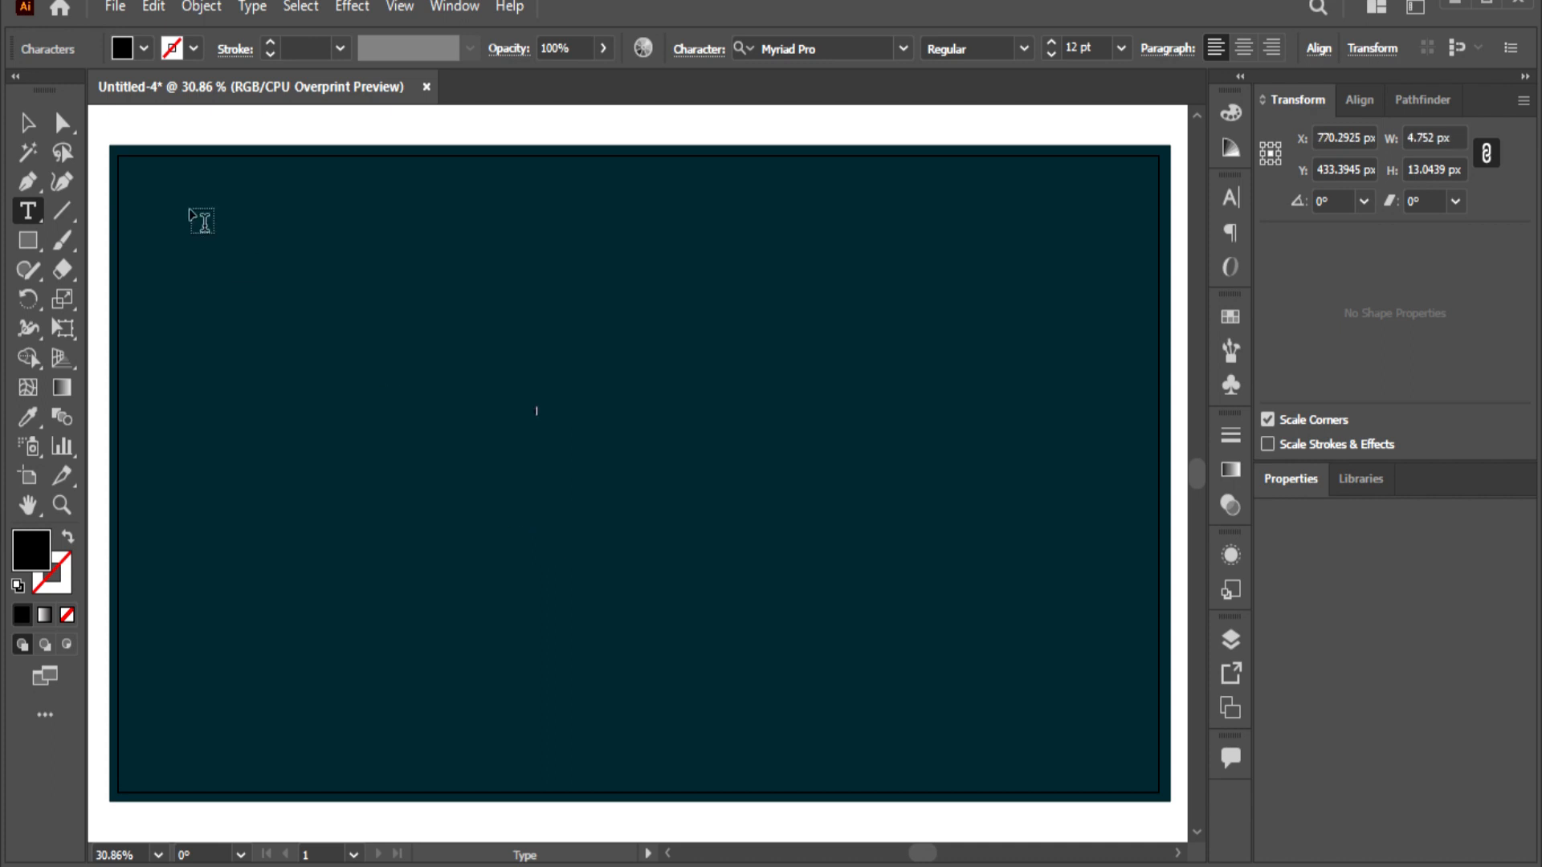
left_click(27, 122)
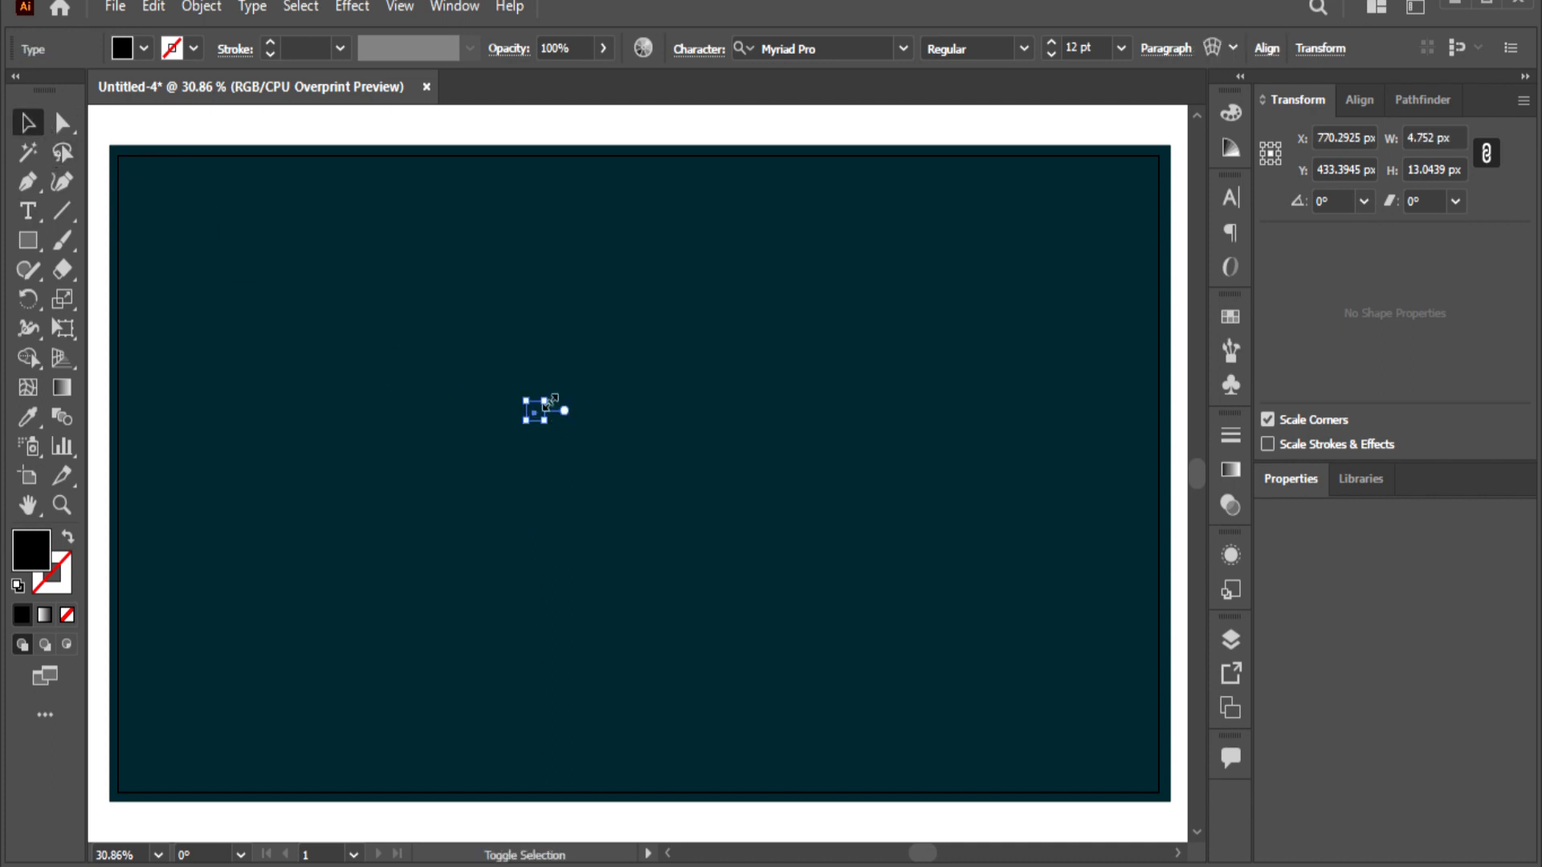
left_click_drag(545, 401, 776, 246)
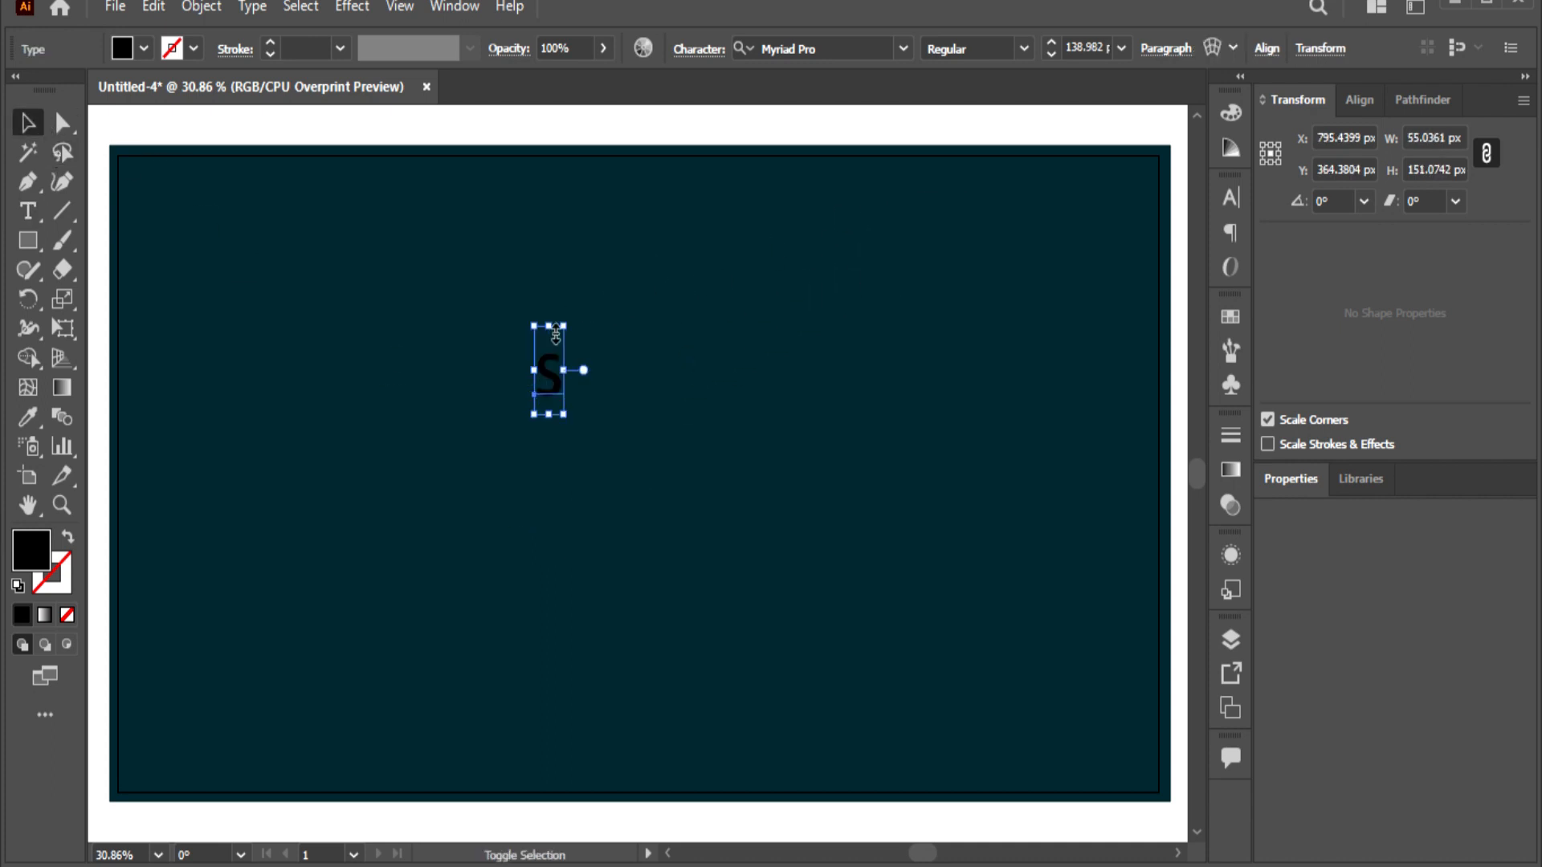
left_click_drag(561, 330, 604, 303)
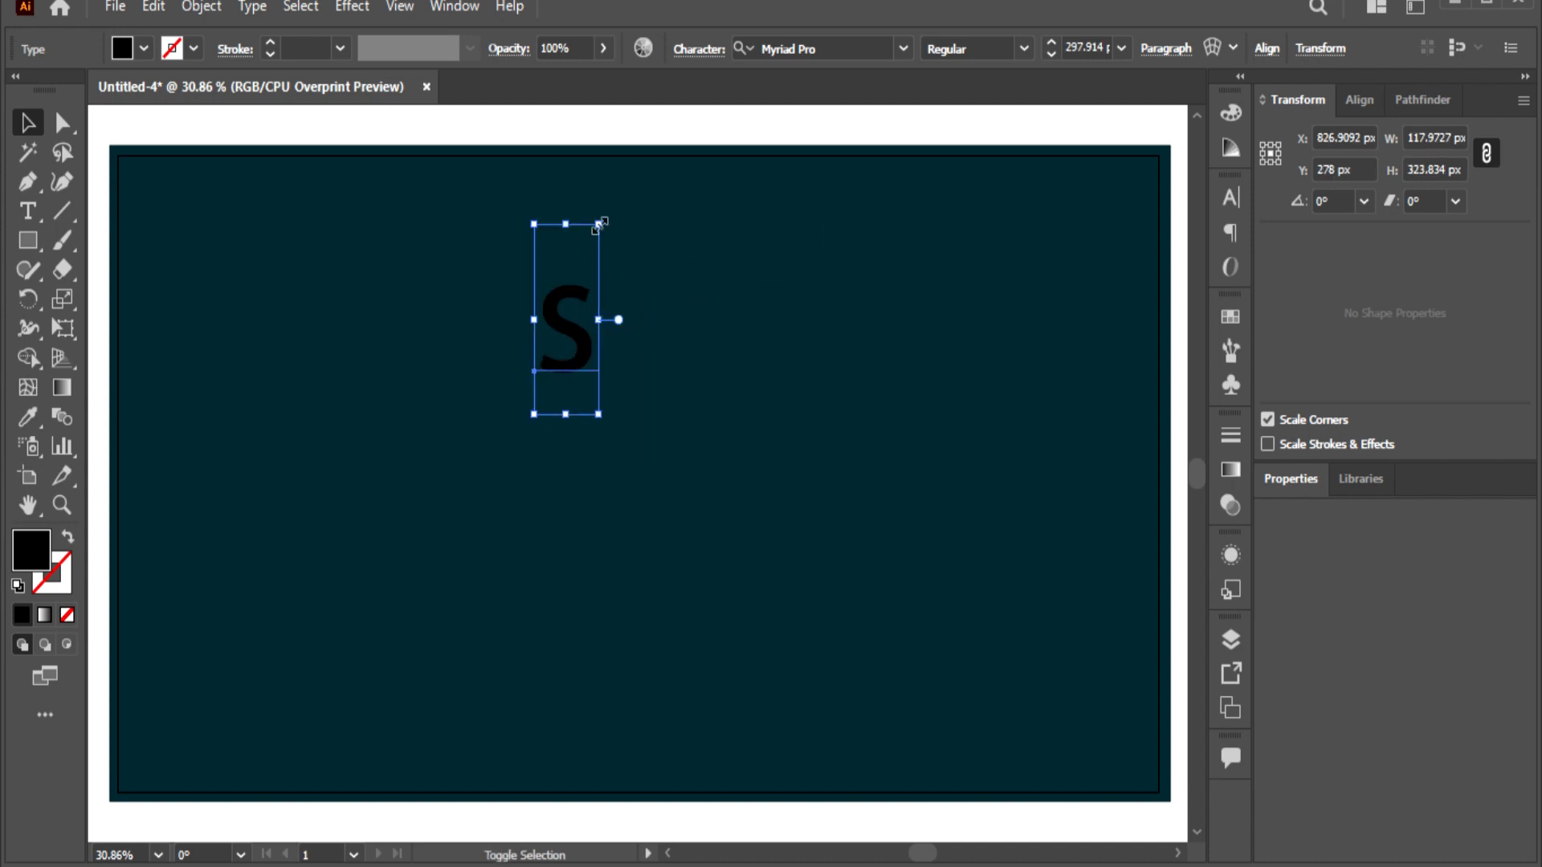
left_click_drag(602, 221, 747, 176)
left_click_drag(594, 353, 538, 373)
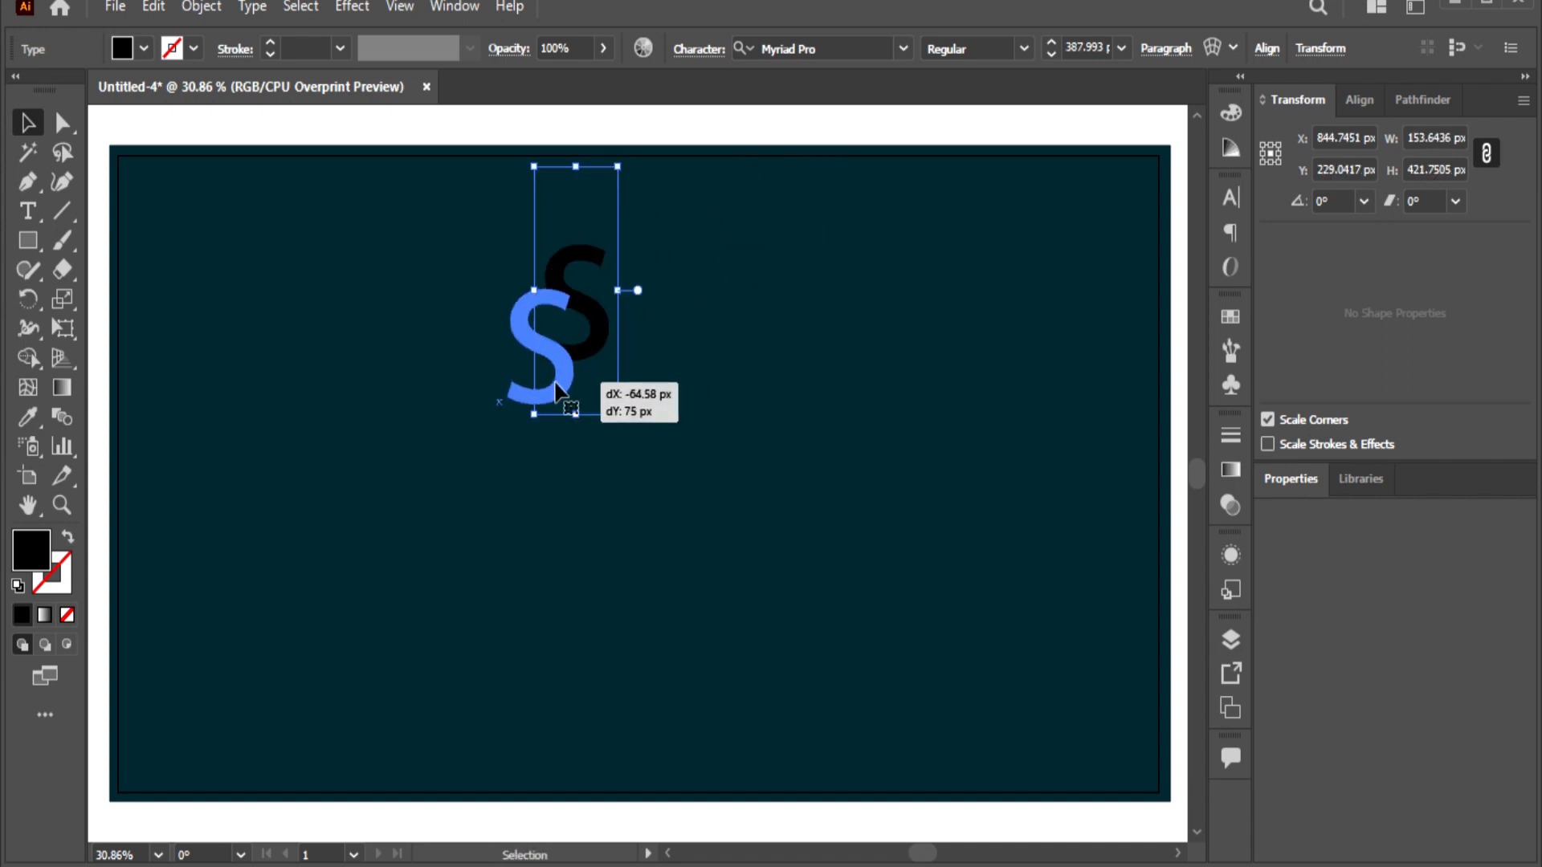
left_click_drag(591, 456, 684, 757)
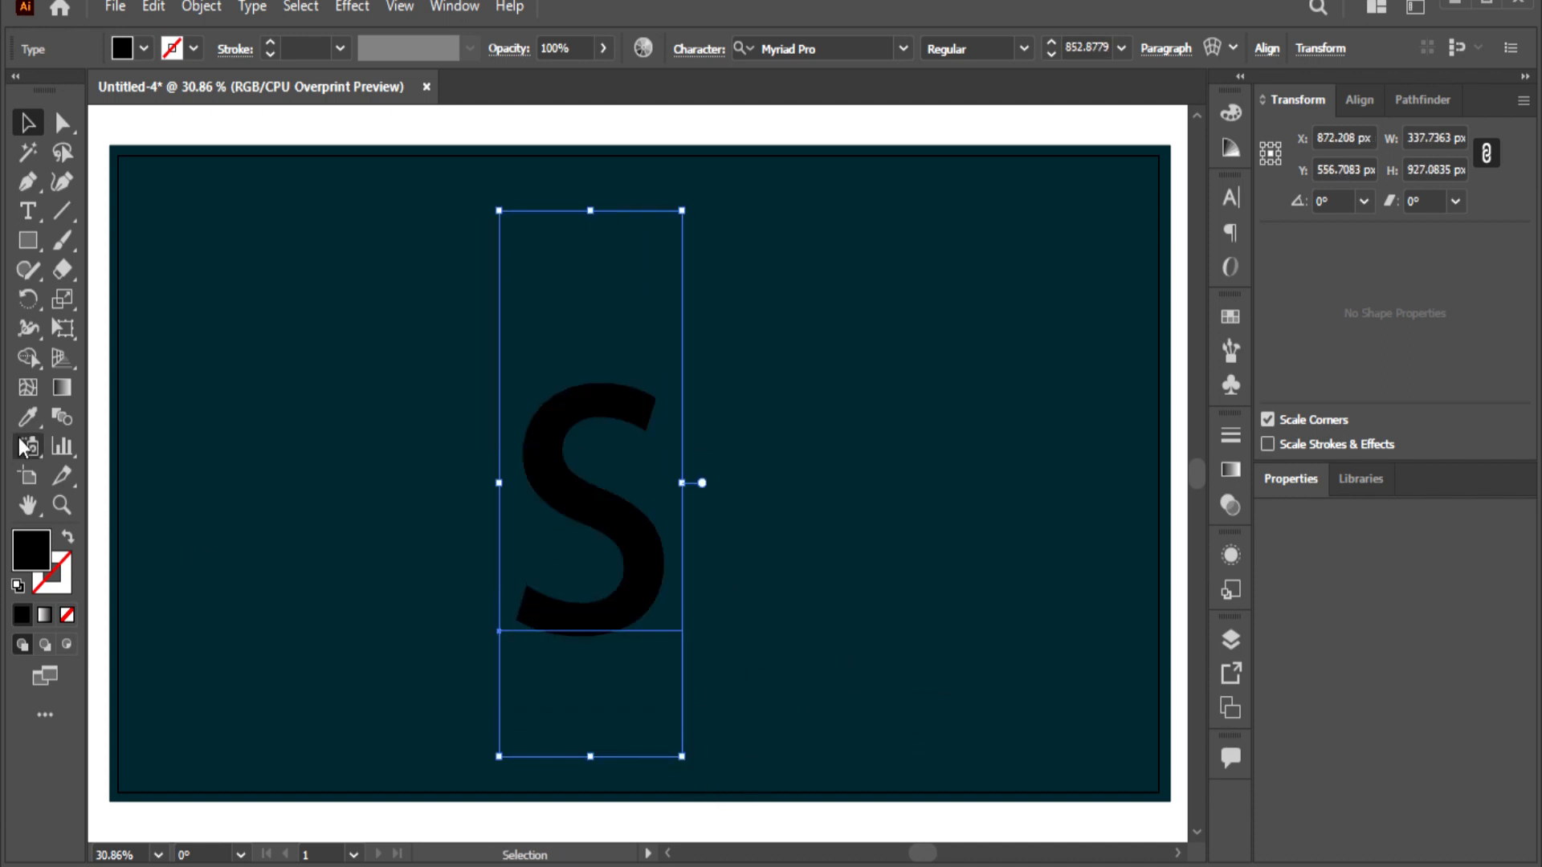
- Change the font of the letter "s" to Impacted
left_click(28, 211)
double_click(573, 487)
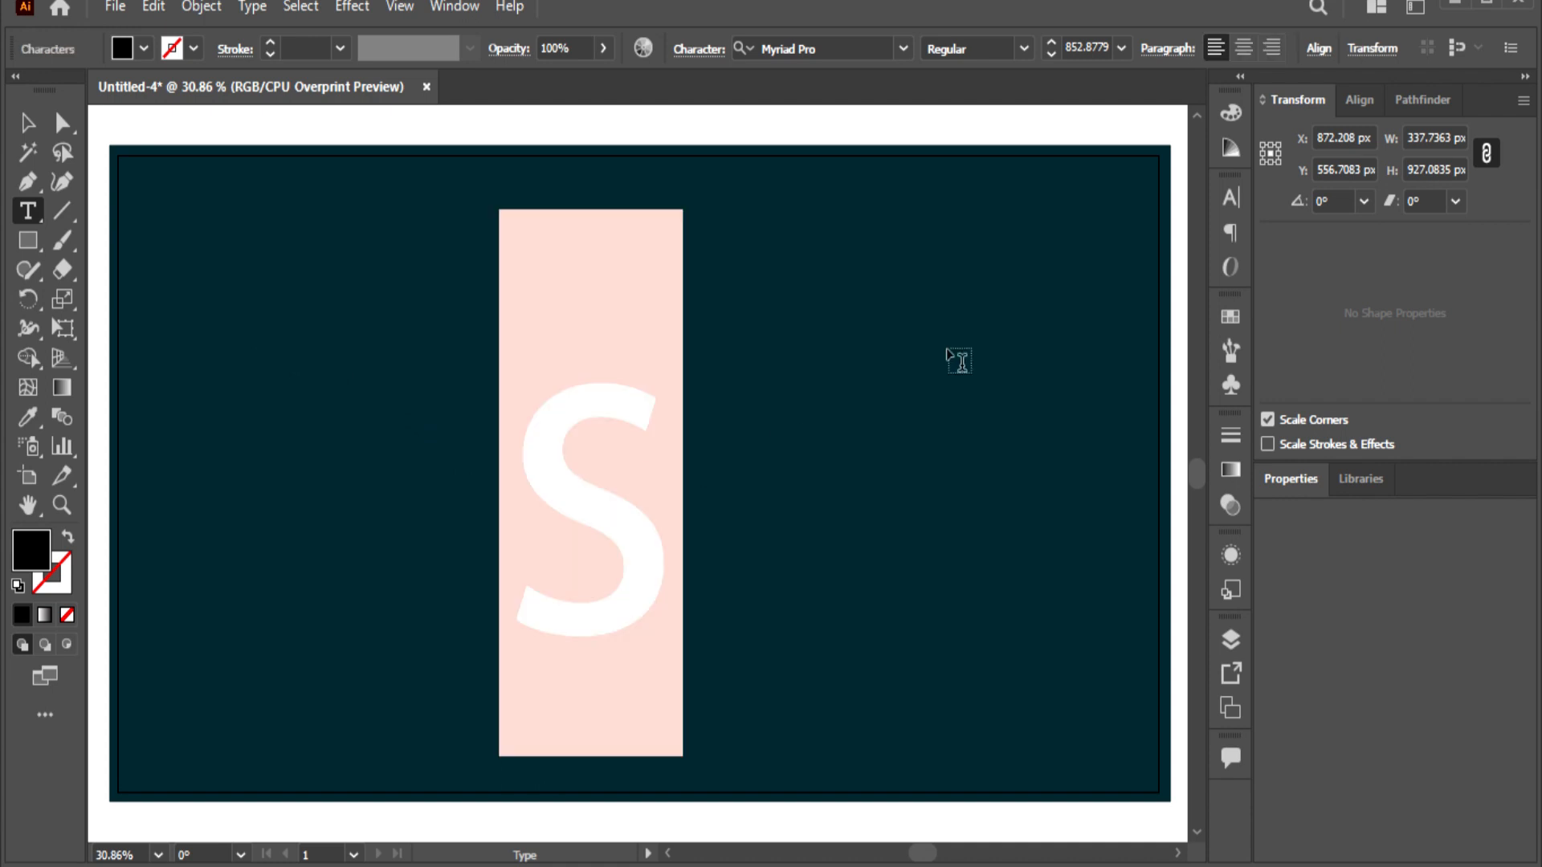
left_click(1228, 197)
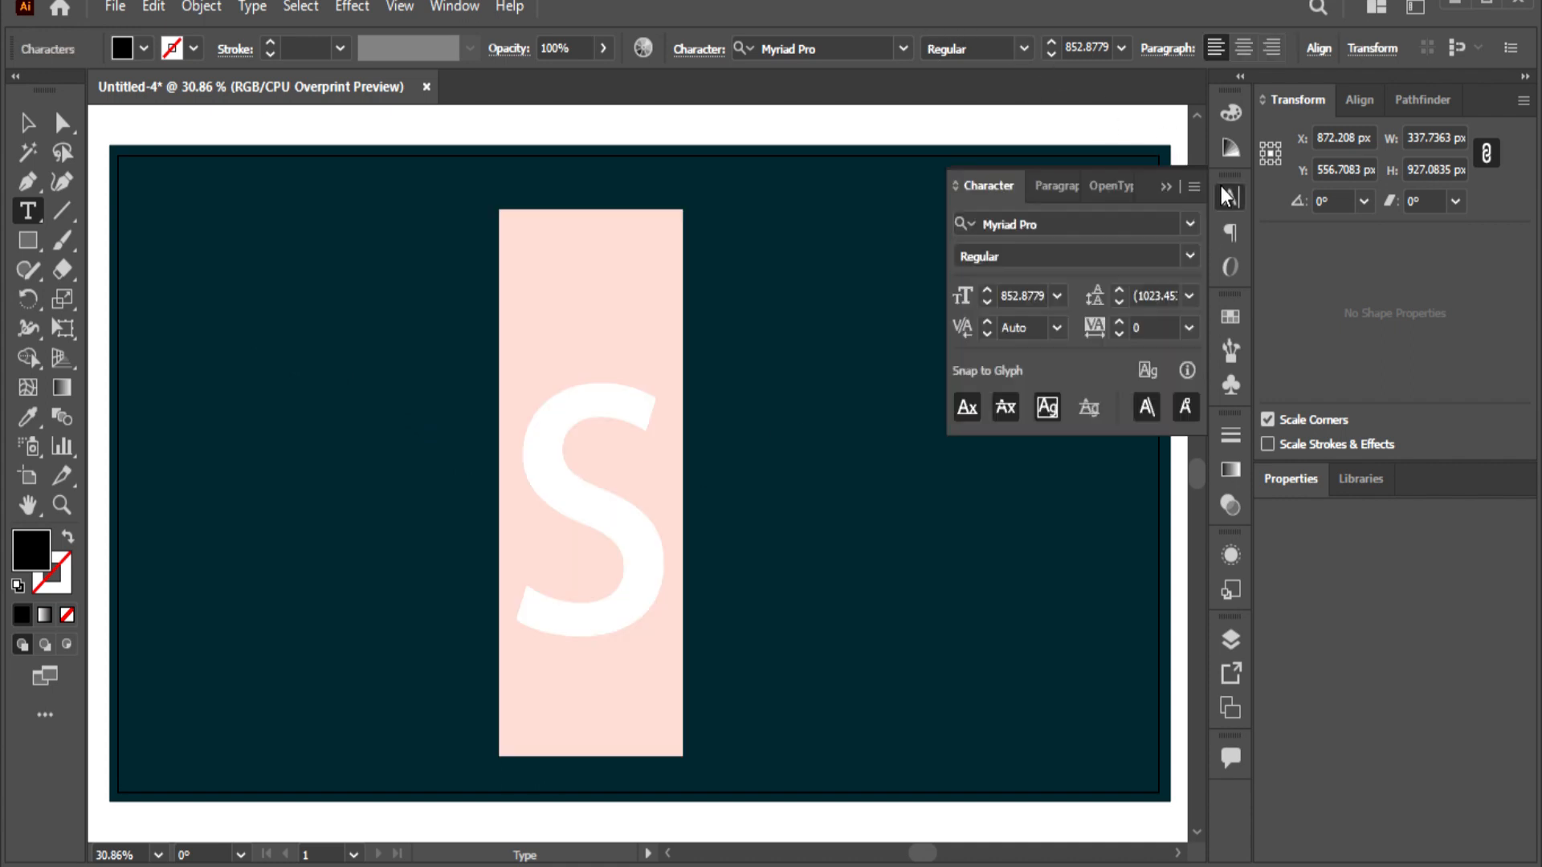
left_click(1190, 223)
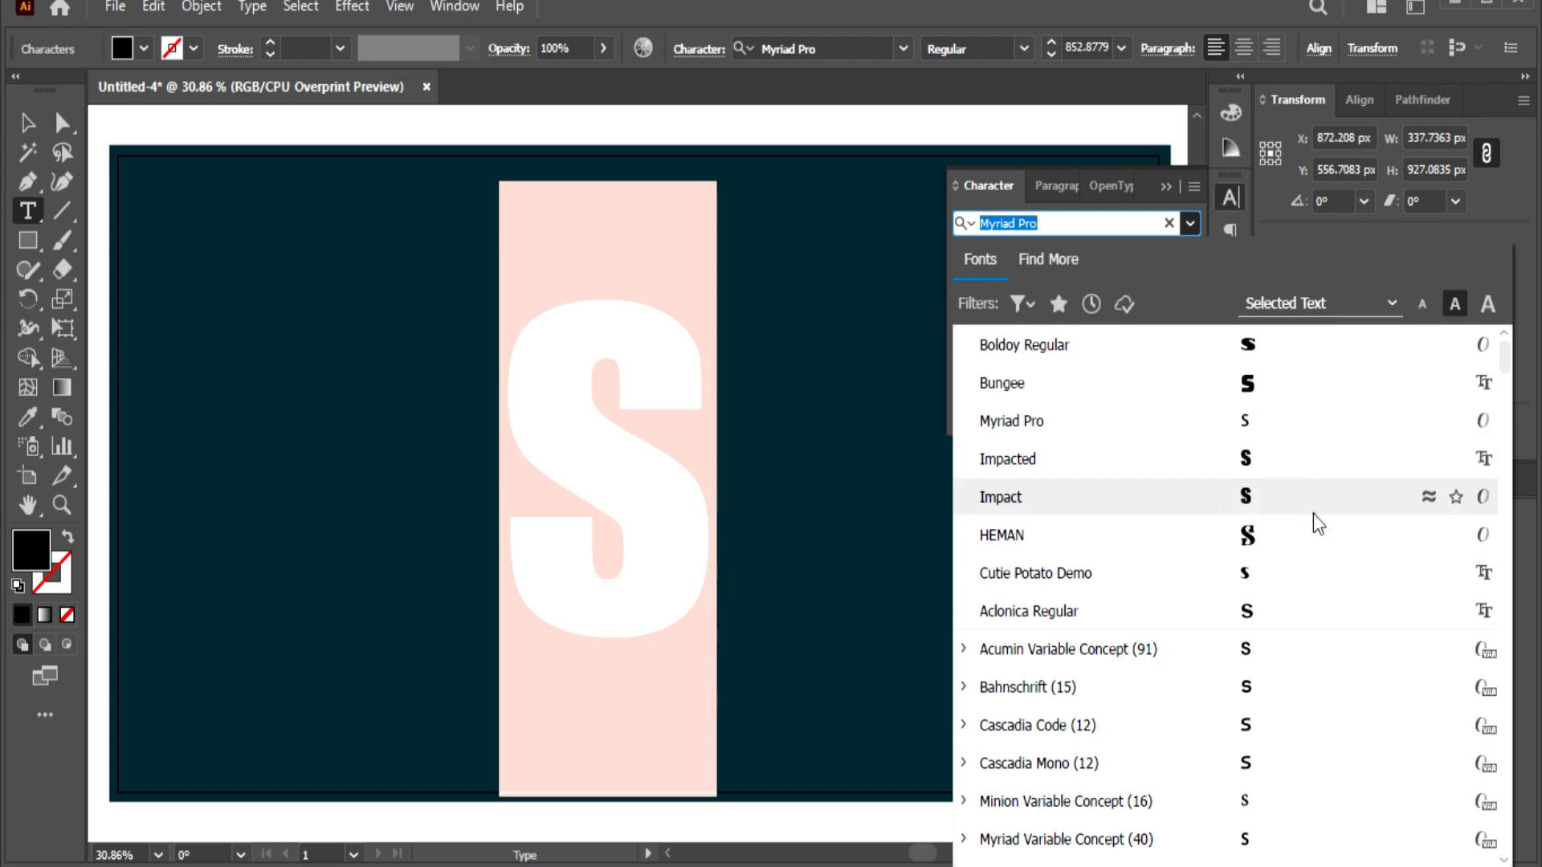
left_click(1294, 446)
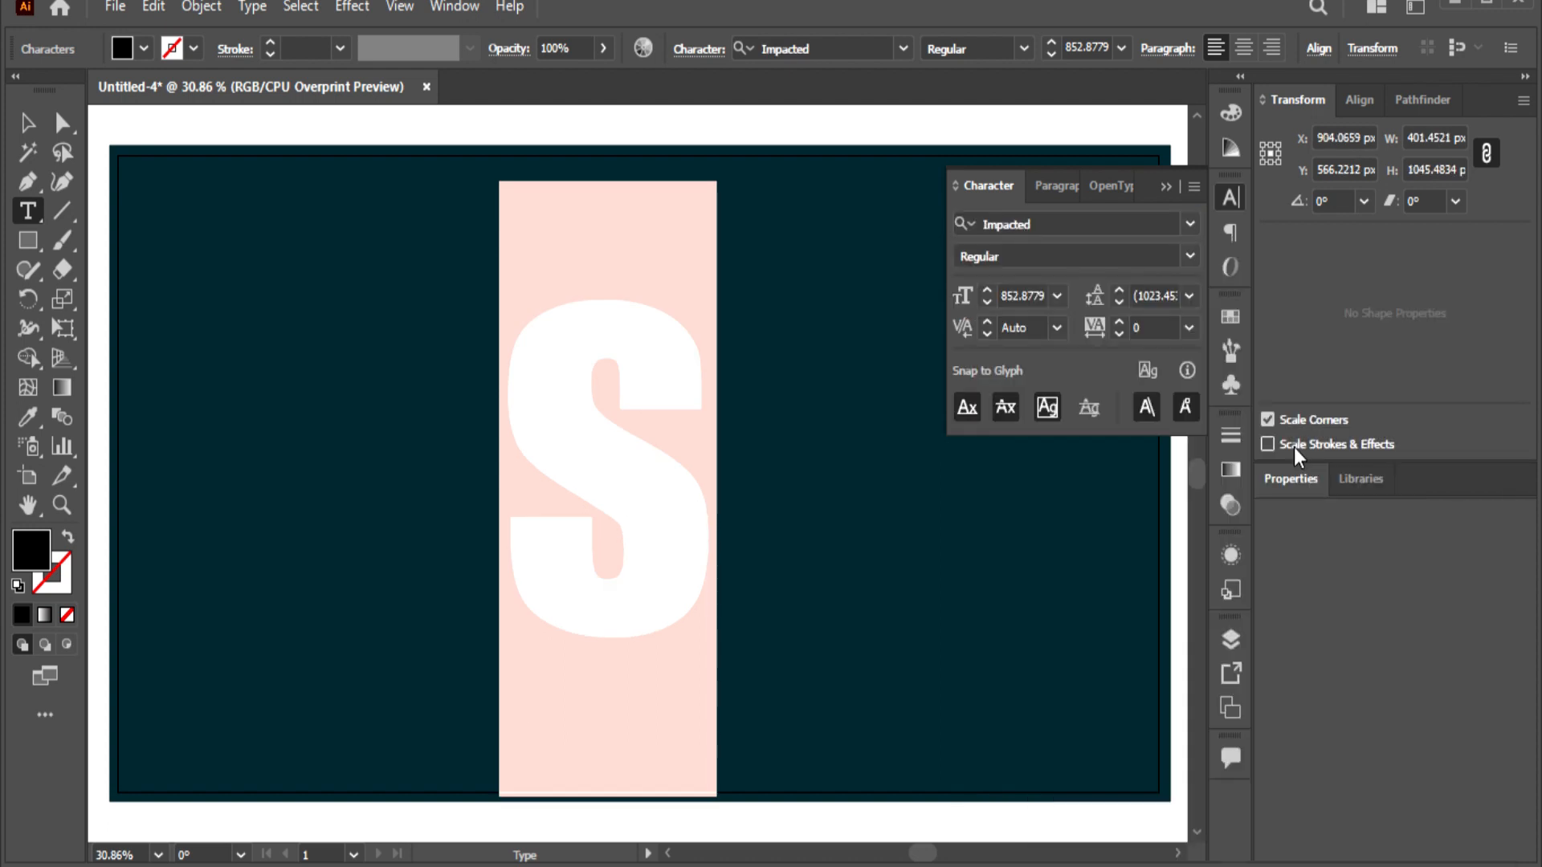
left_click(1167, 186)
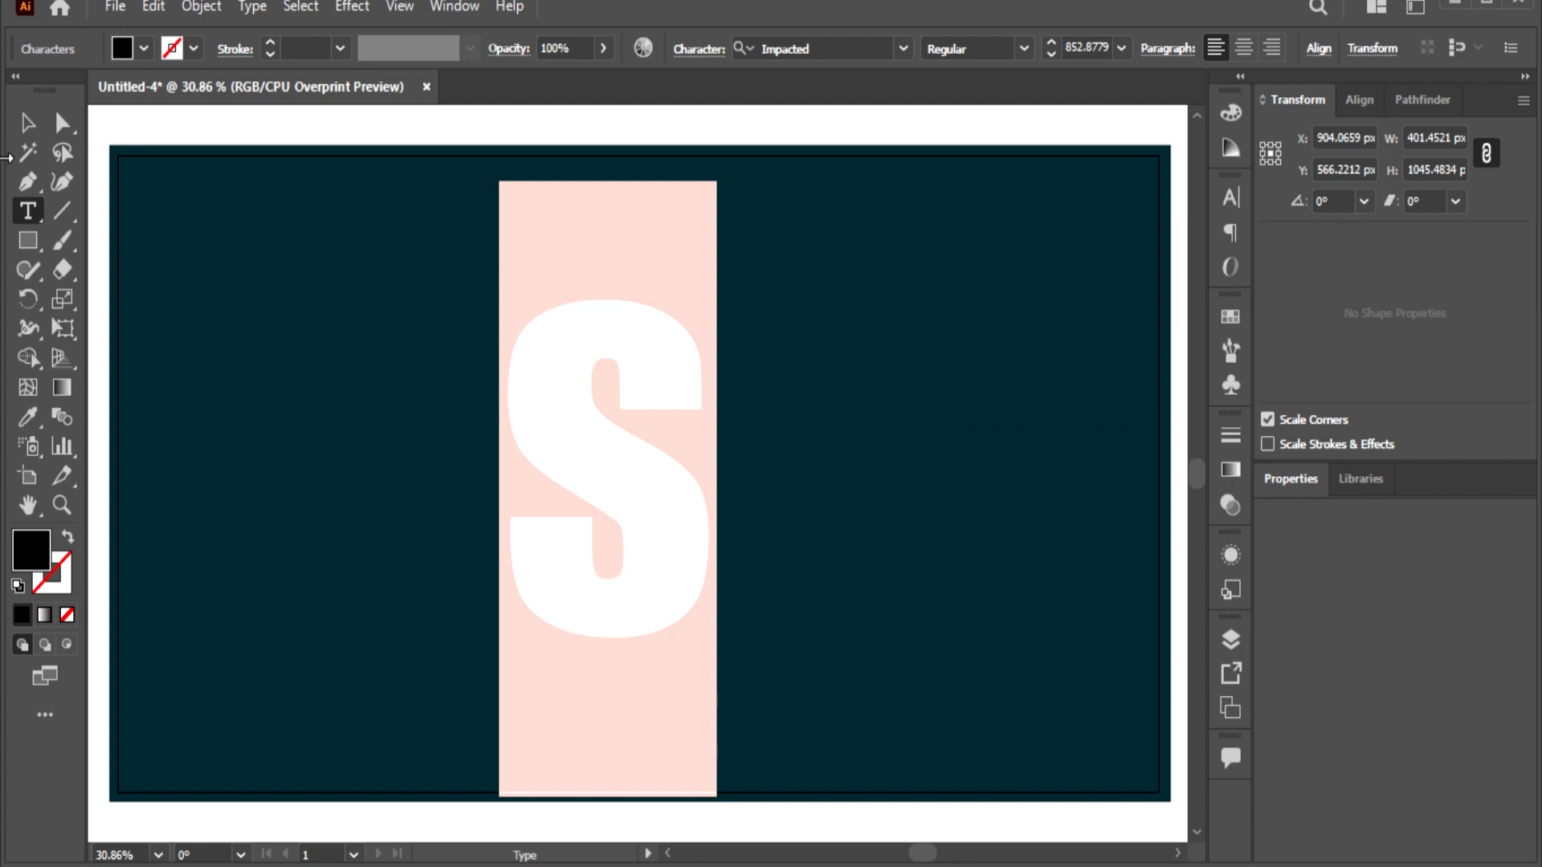
- Move the letter to the right half of the artboard and convert it to outlines
left_click(27, 122)
left_click_drag(584, 490, 922, 476)
right_click(947, 450)
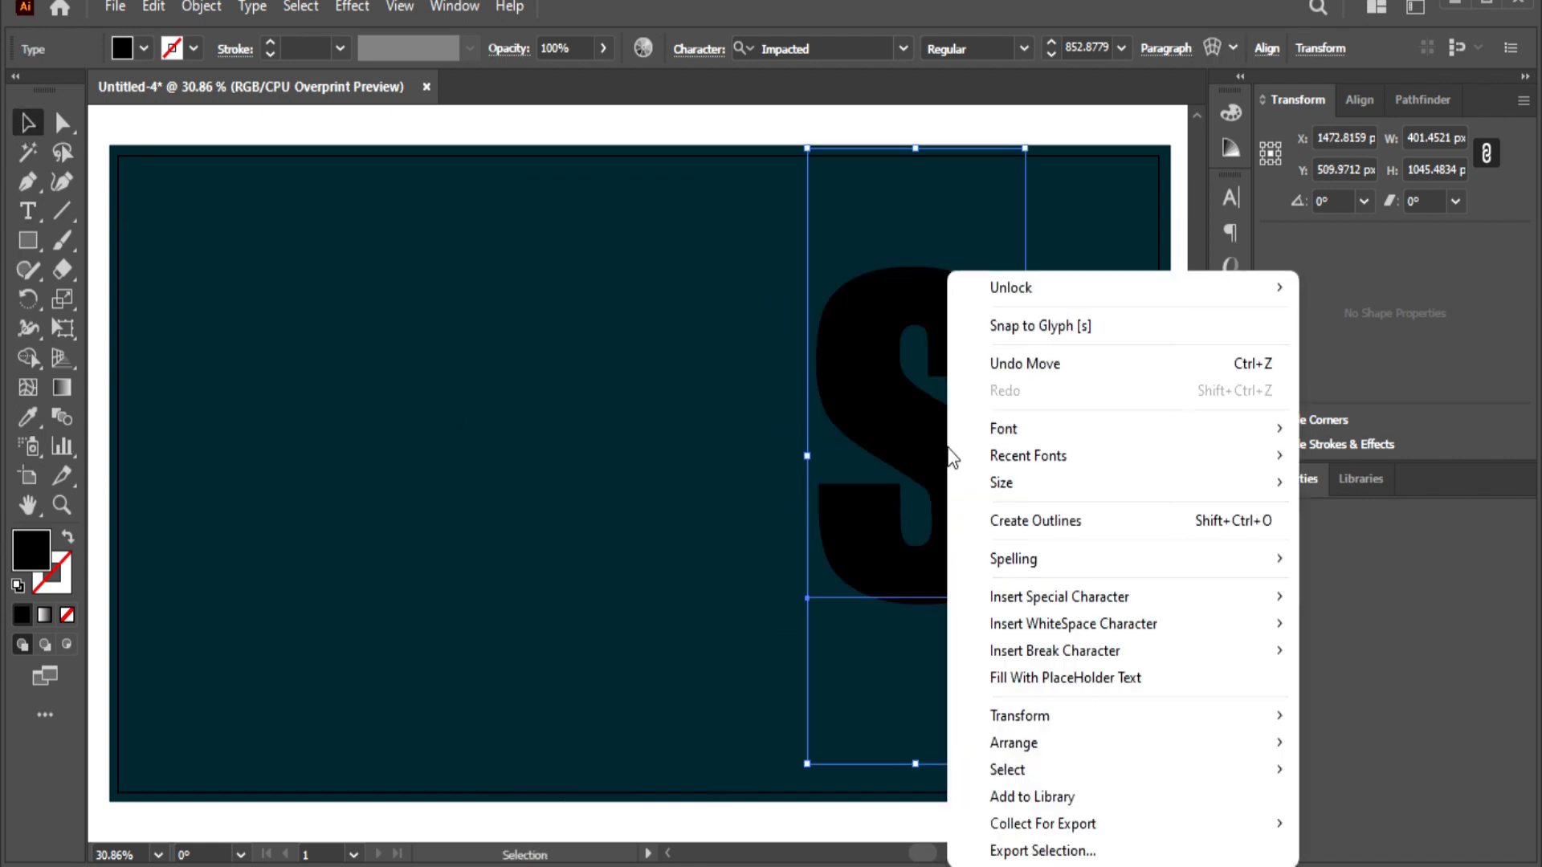
left_click(996, 521)
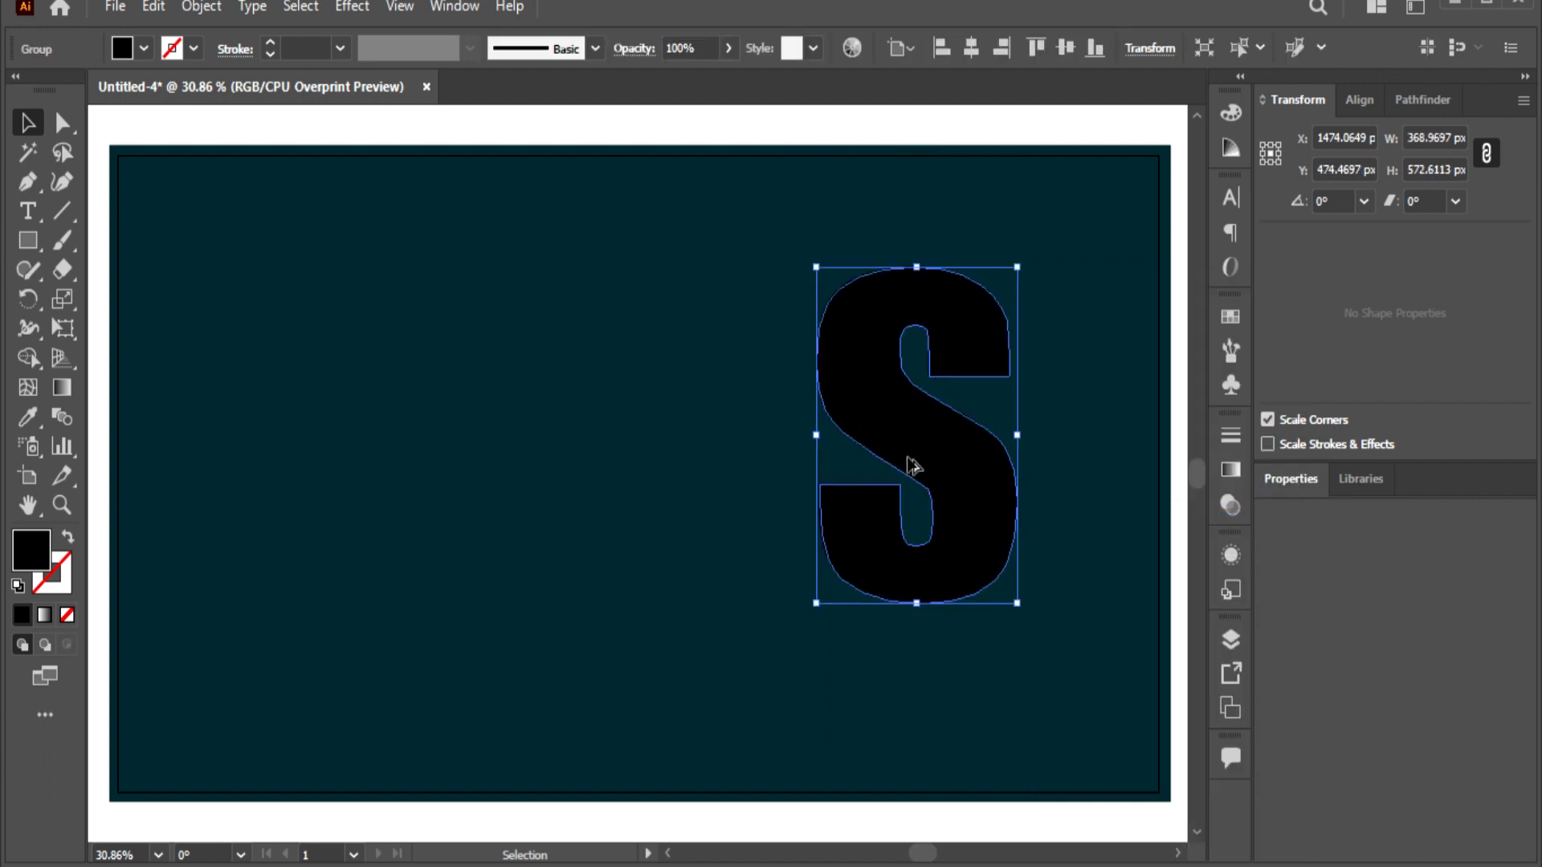
- Duplicate the outlined S onto the left half of the artboard and shift the right S closer to the copy
left_click_drag(916, 462, 391, 466)
left_click(613, 545)
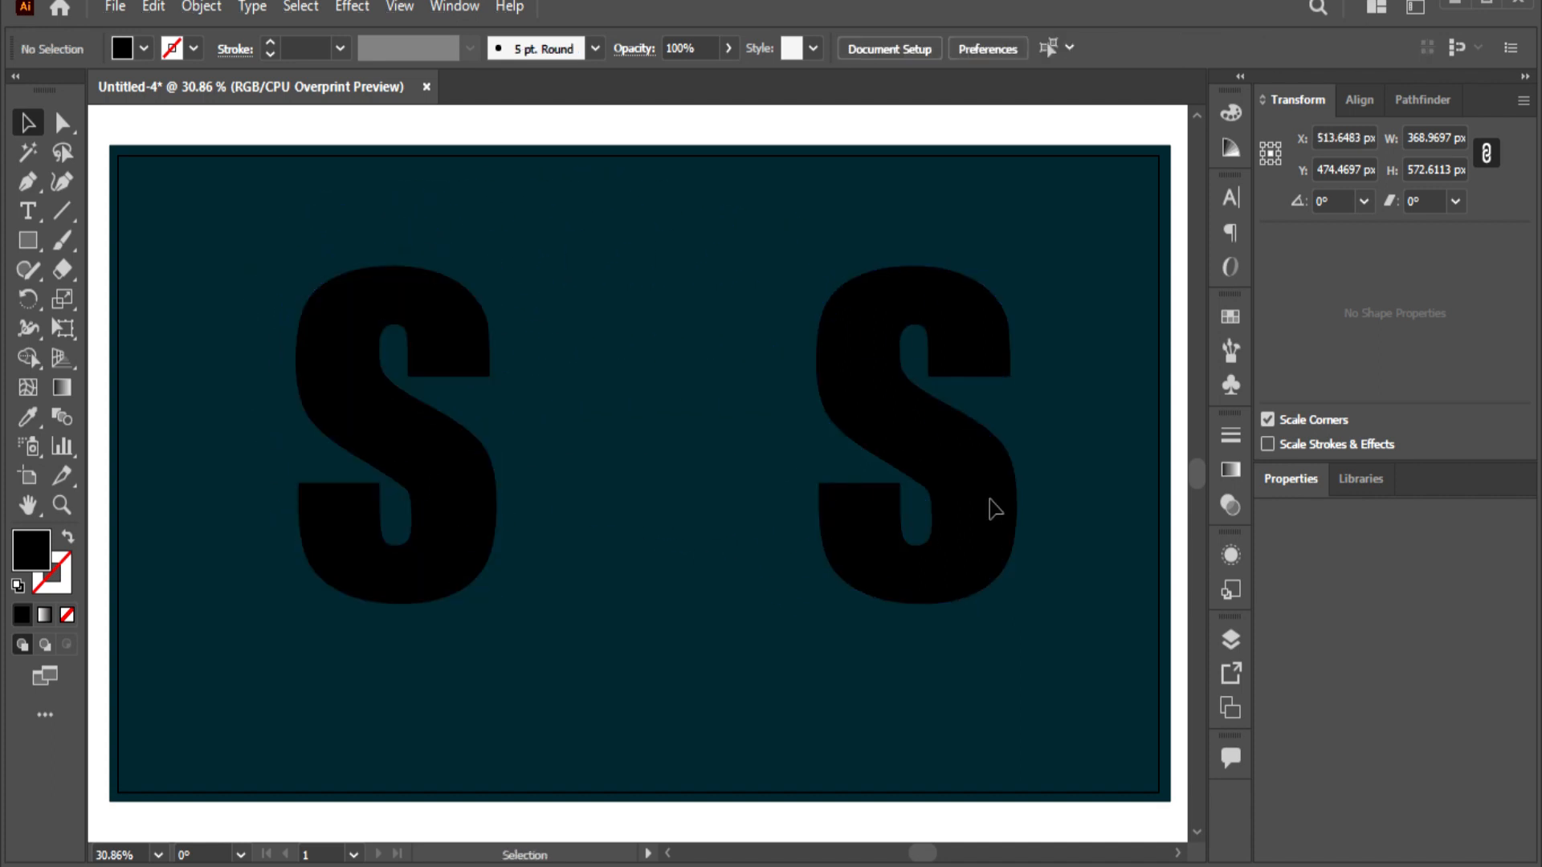
left_click(978, 486)
left_click_drag(980, 485, 872, 481)
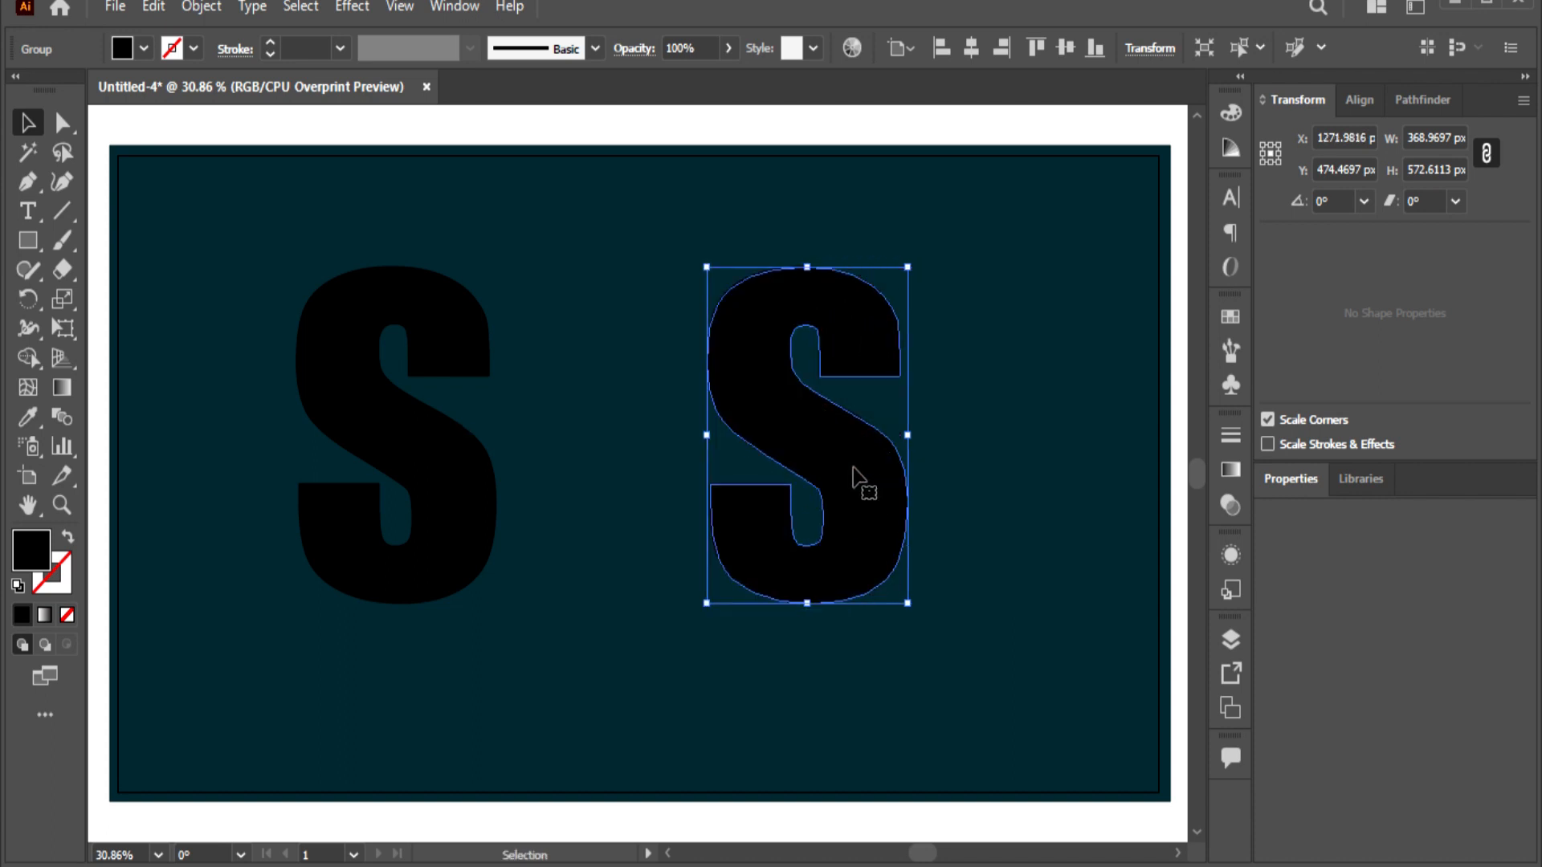
- Fill the right S with the dark teal color 00323a
double_click(36, 560)
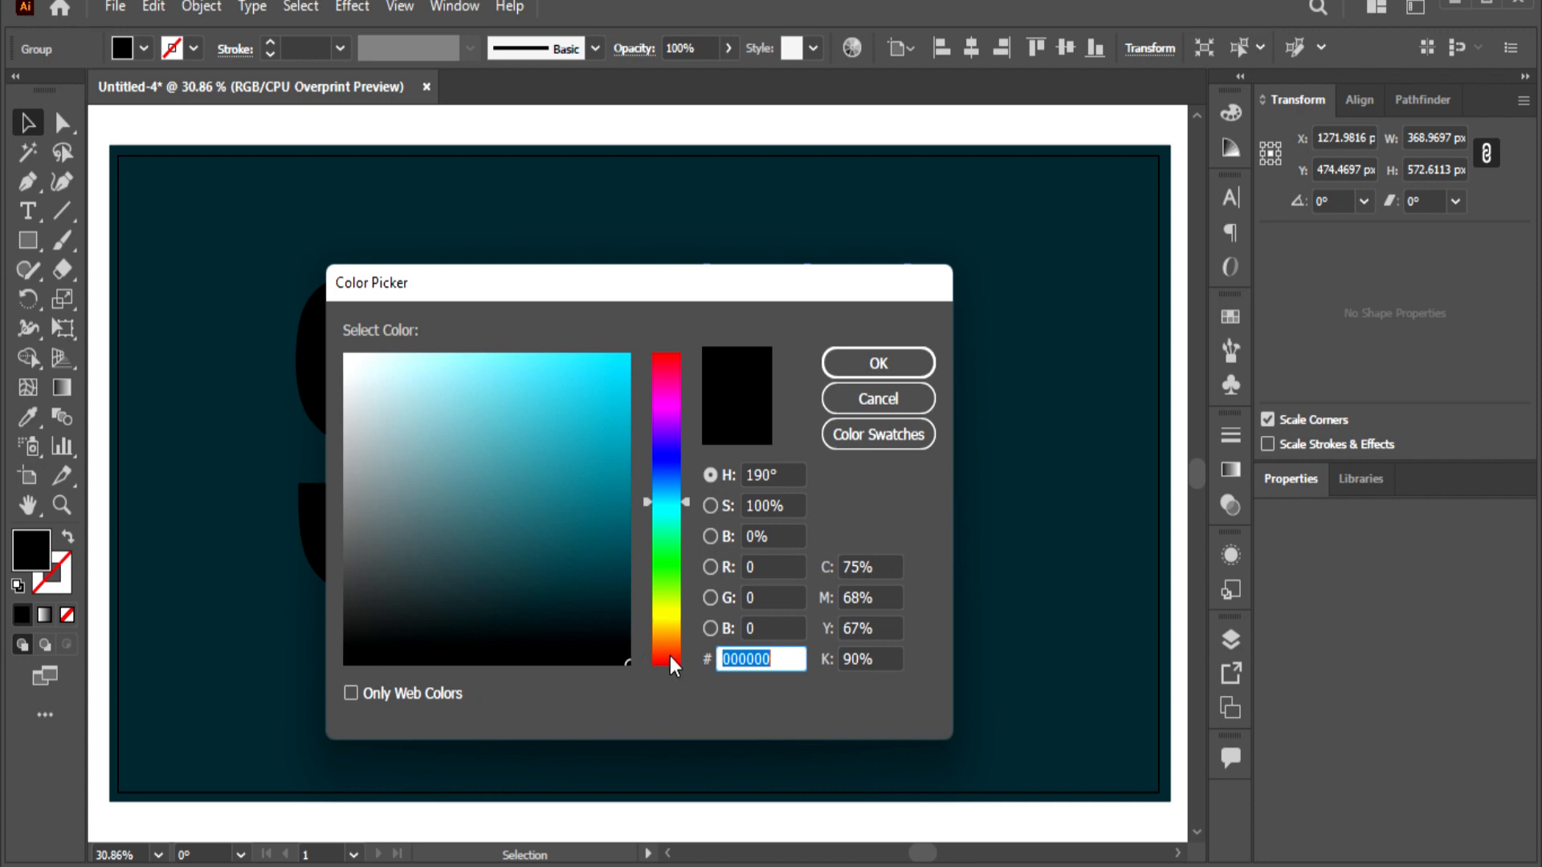
type("00323a")
key("Return")
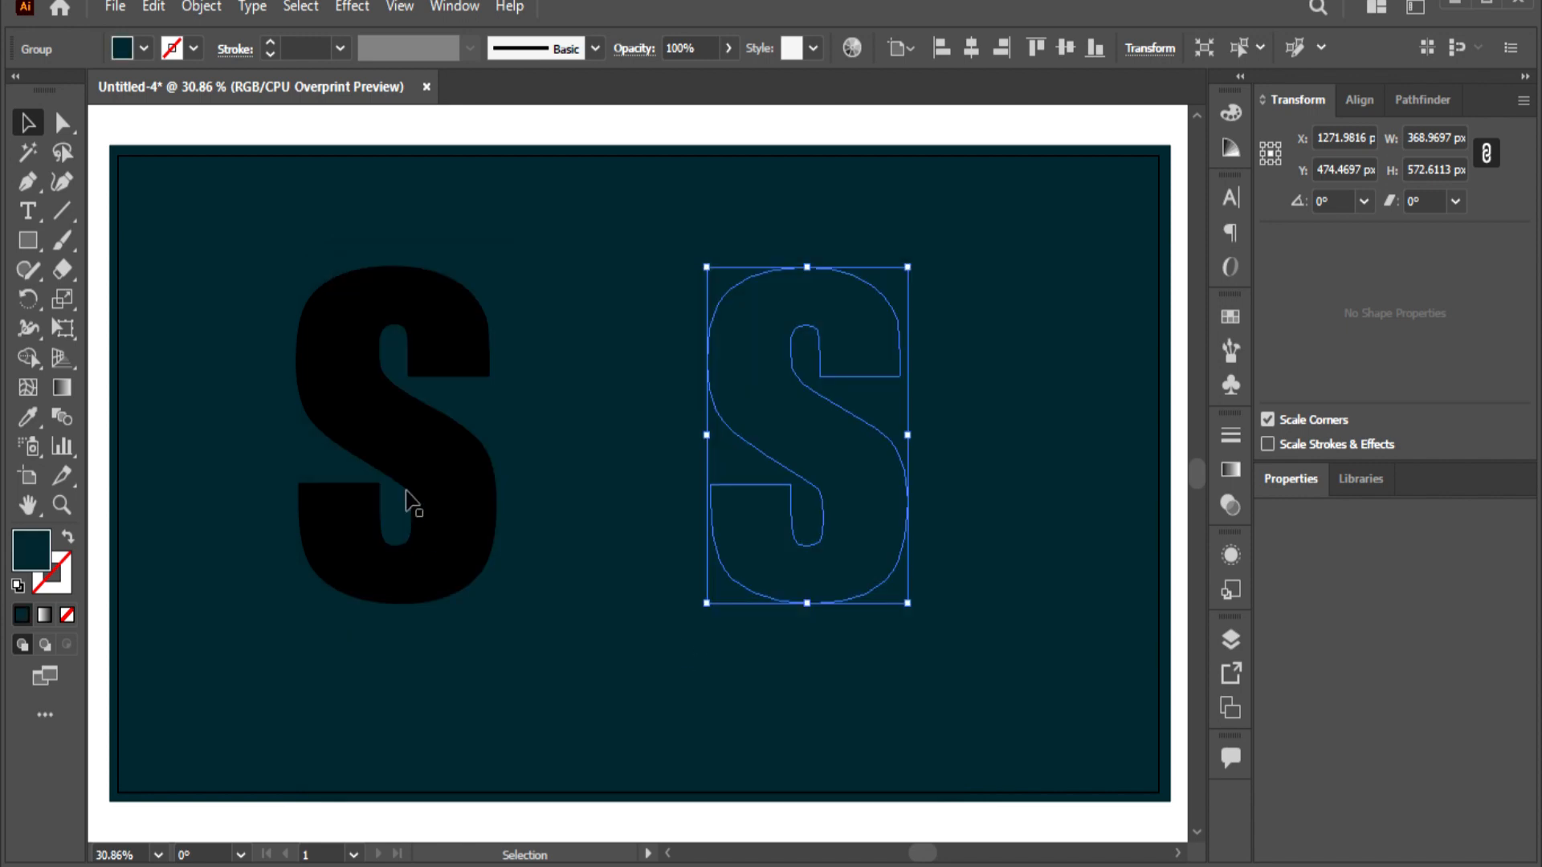
- Fill the left S with a bright teal at hue 187° and full saturation
left_click(416, 468)
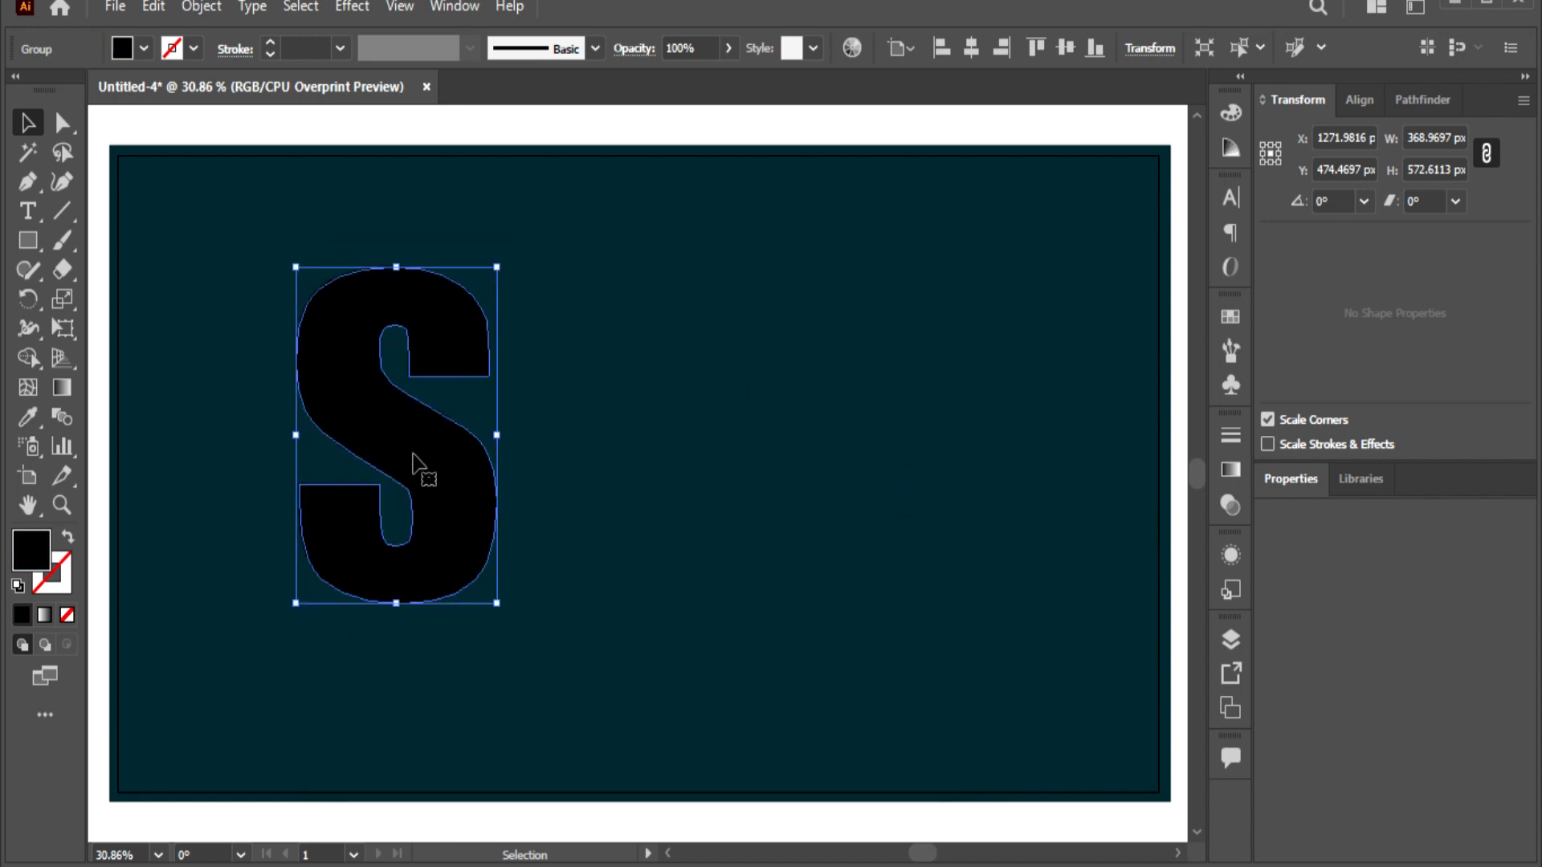
double_click(26, 555)
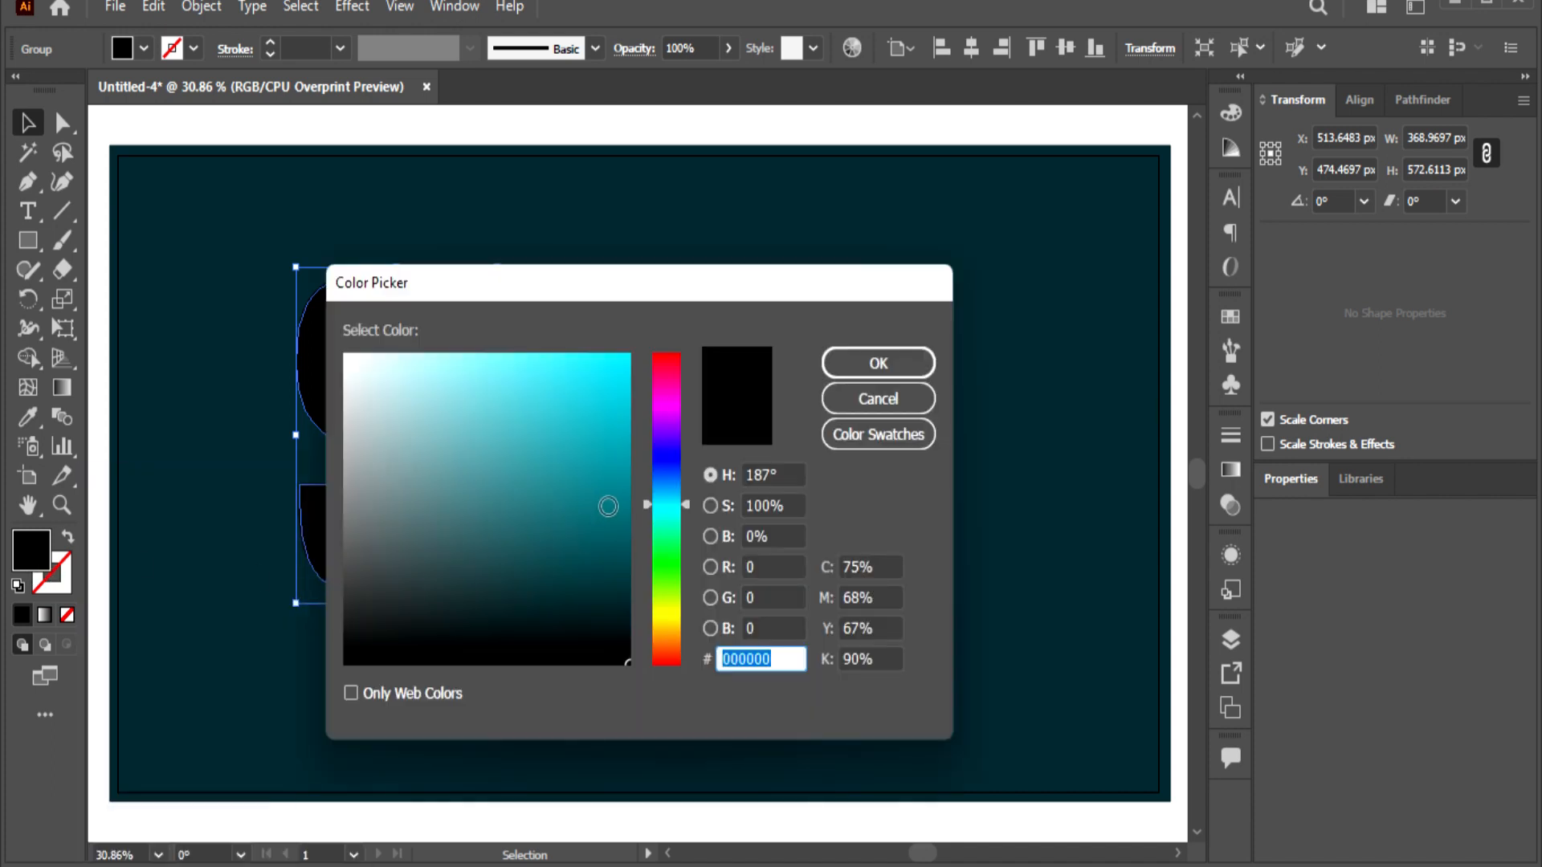
mouse_move(614, 510)
left_mouse_down()
mouse_move(629, 506)
mouse_move(634, 437)
left_mouse_up()
left_click(878, 363)
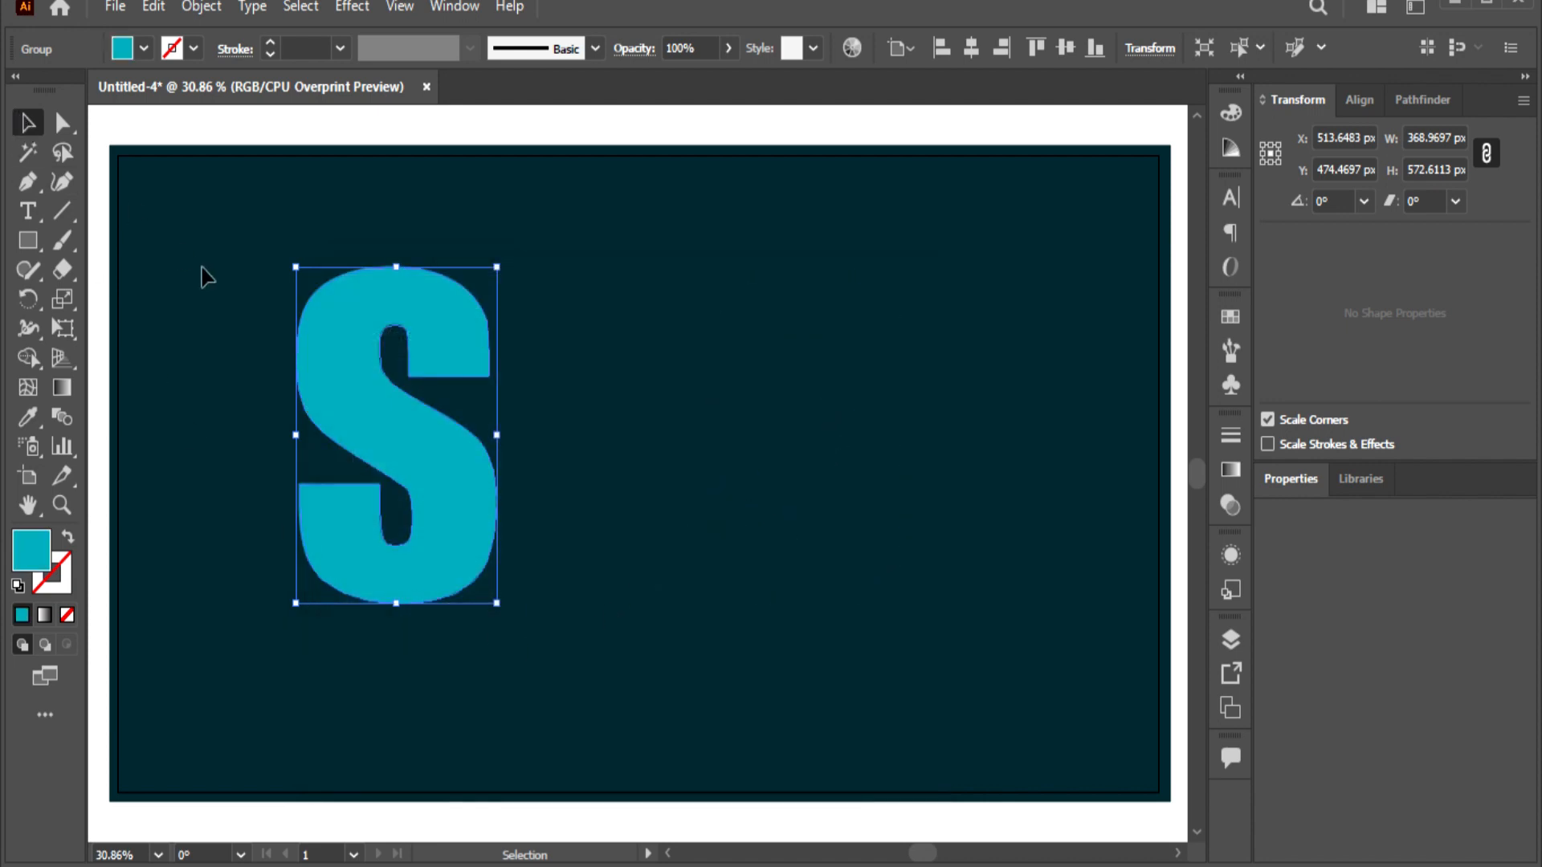
- Select both S shapes and set the blend spacing to Specified Steps with 120 steps
left_click(226, 269)
left_click_drag(227, 271, 1043, 675)
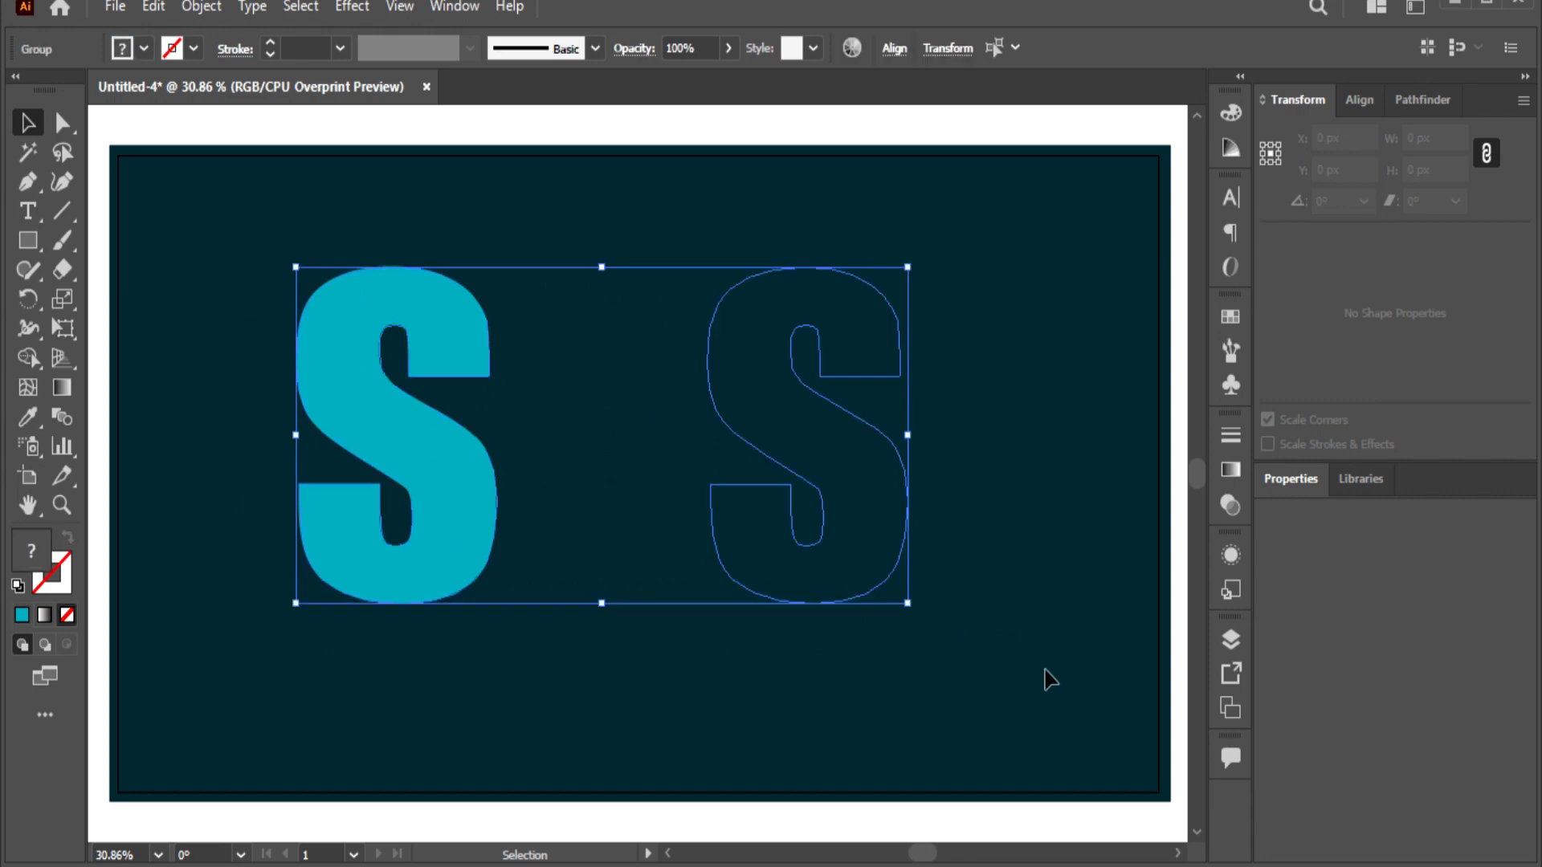
left_click(210, 6)
mouse_move(385, 698)
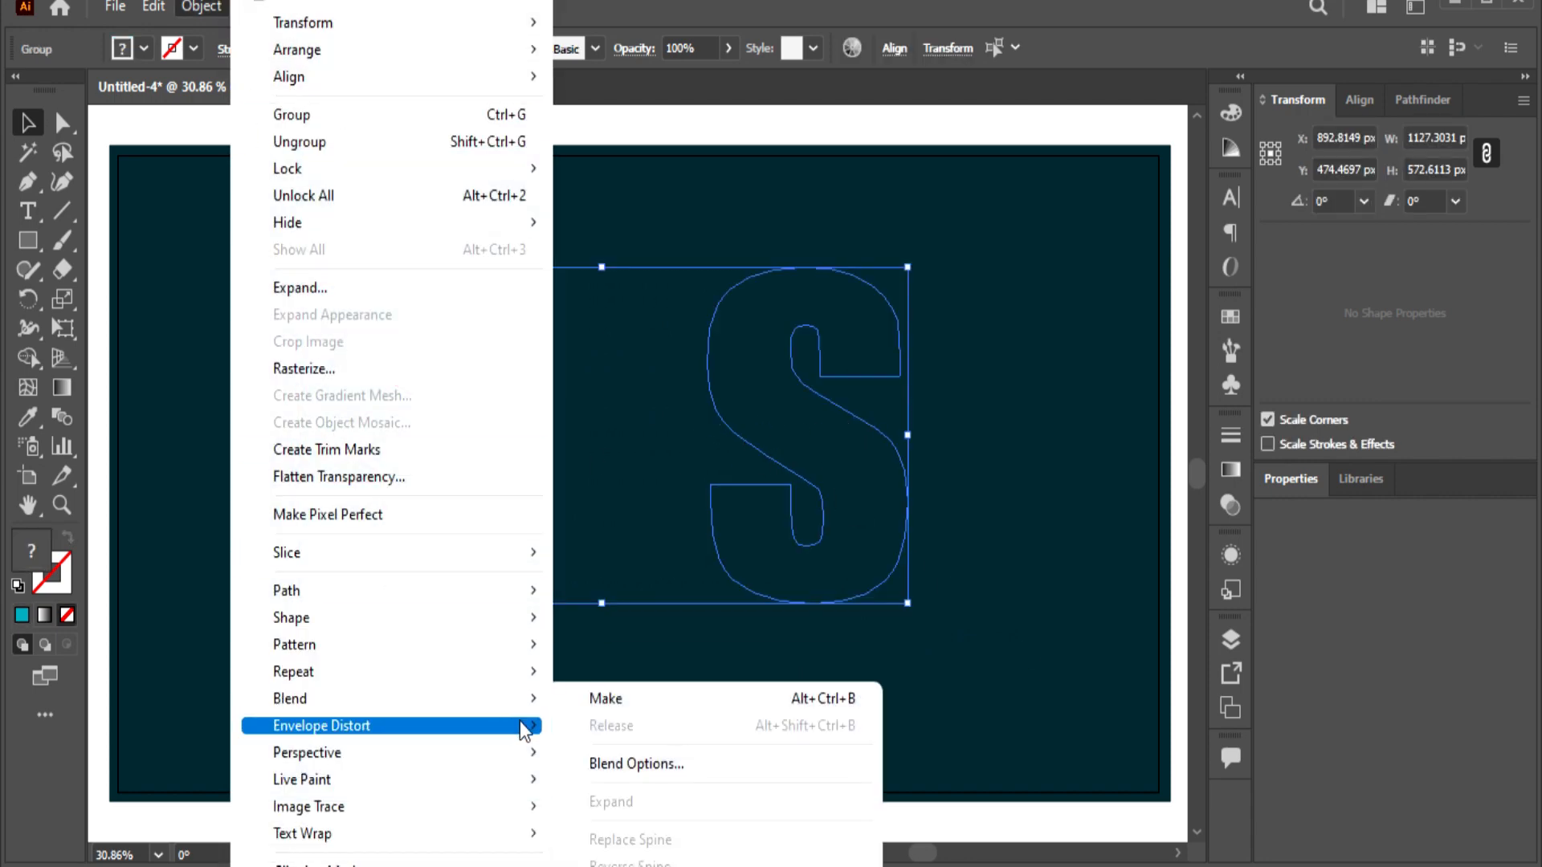
left_click(614, 759)
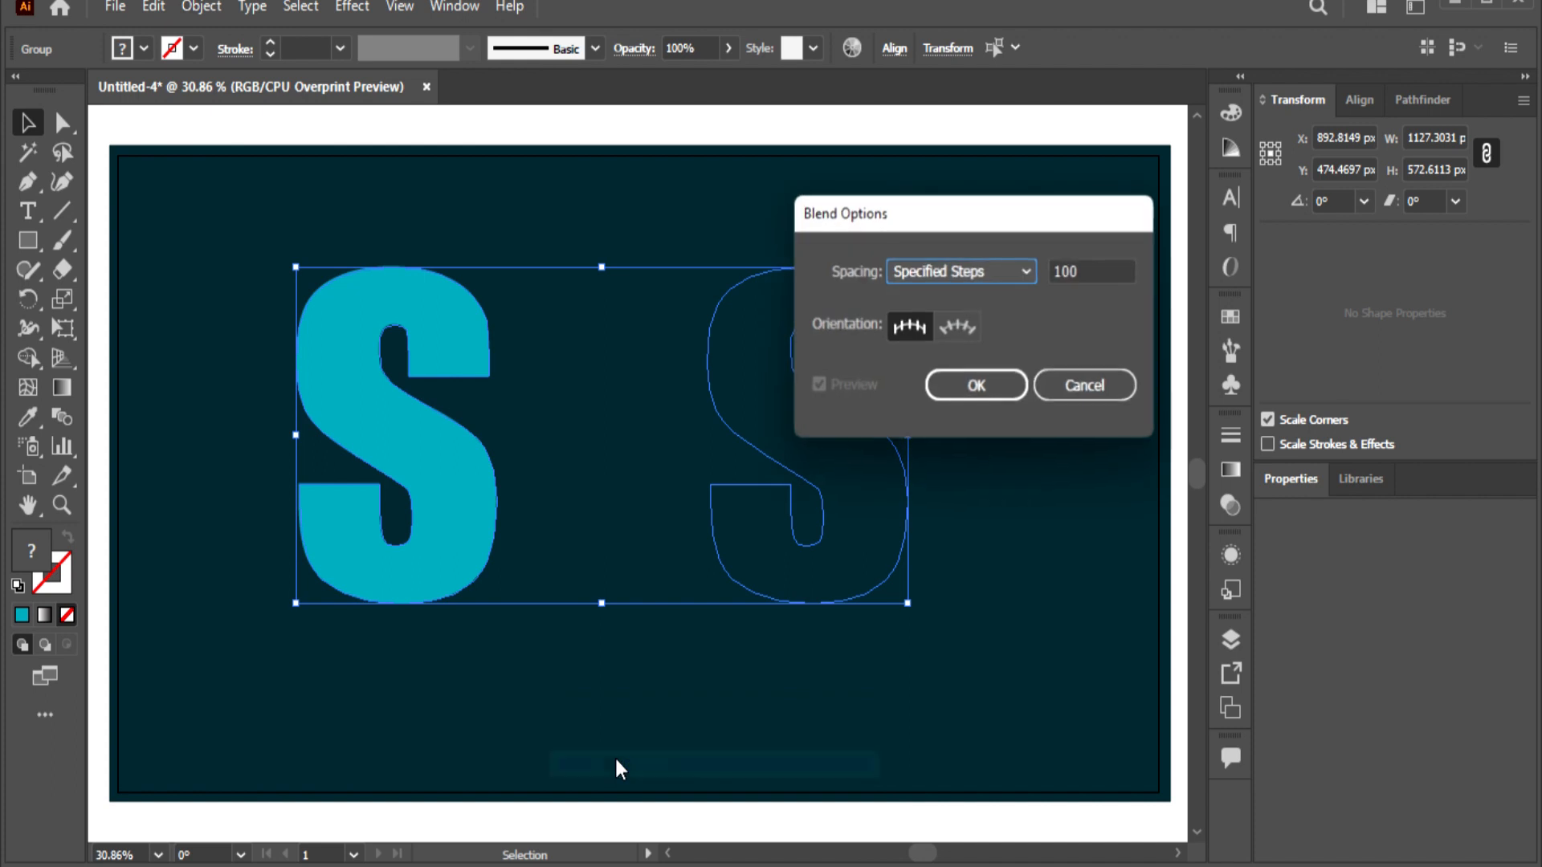
left_click(956, 271)
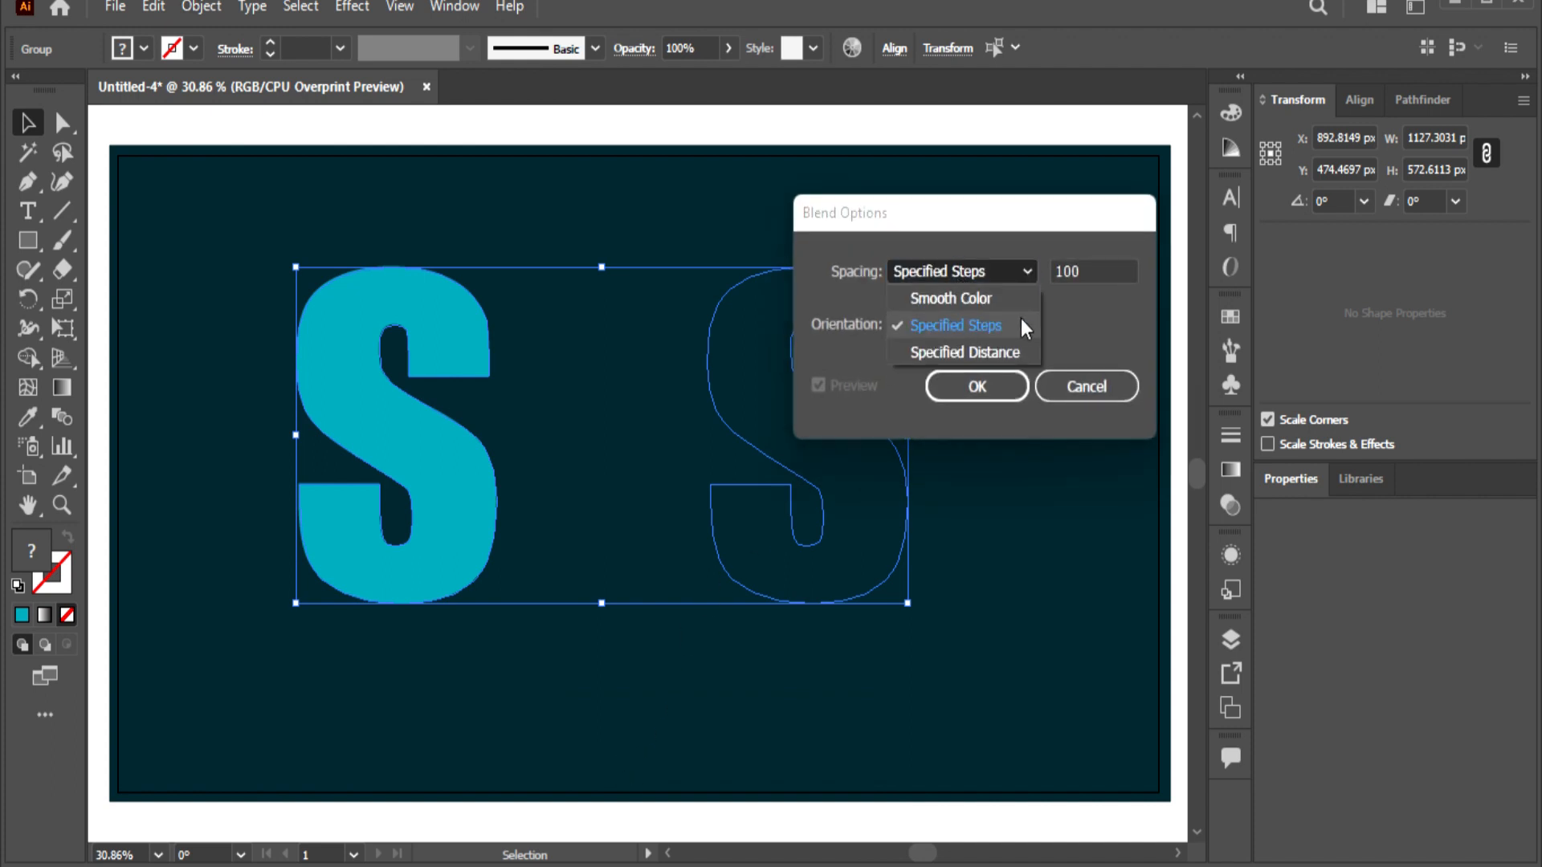
left_click(1092, 272)
double_click(1084, 272)
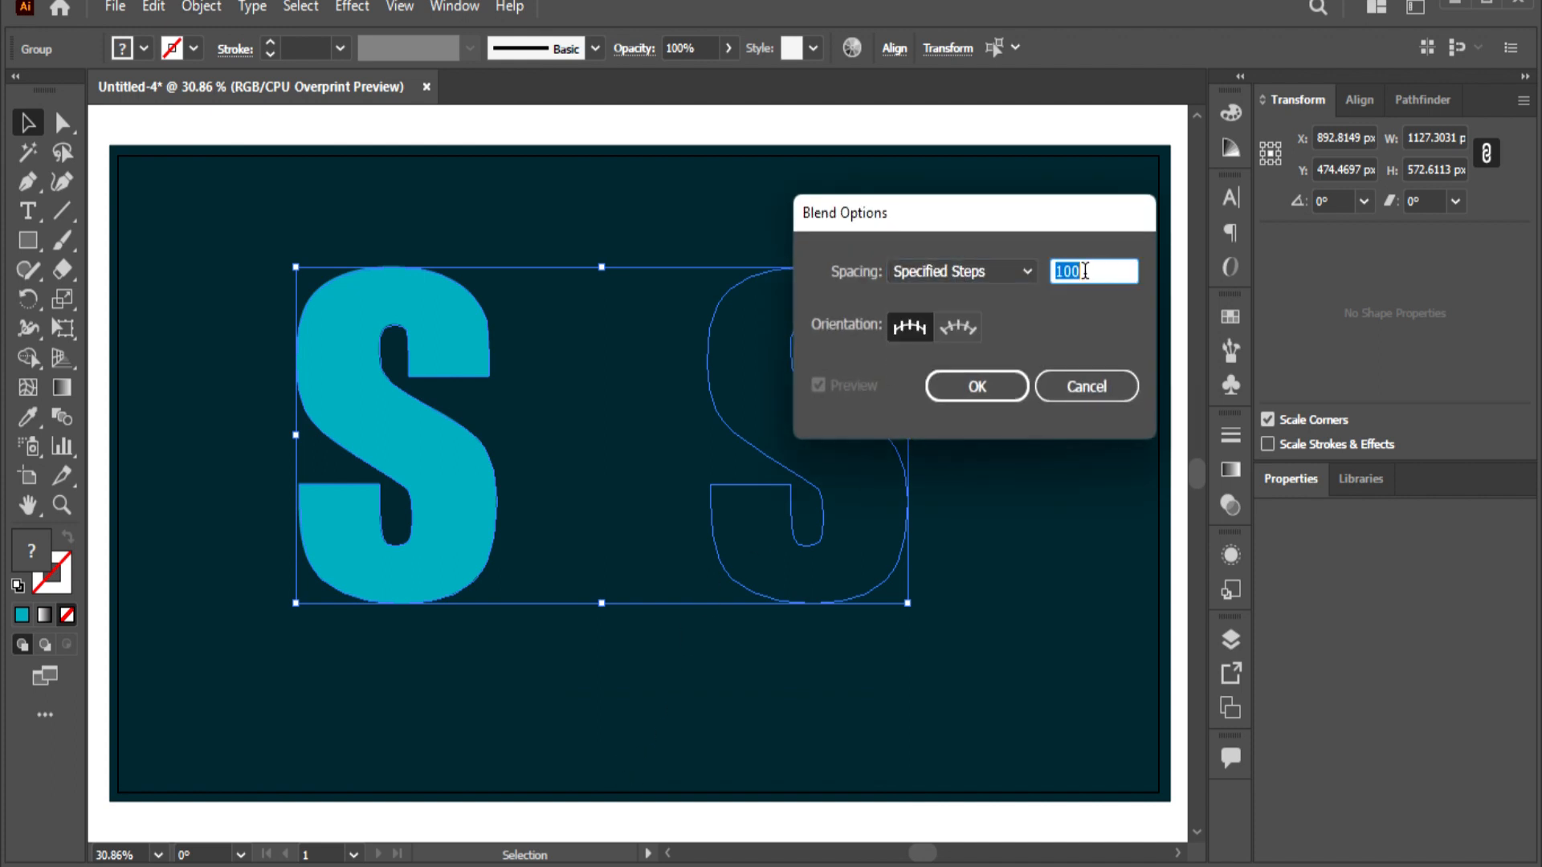
type("12")
left_click(980, 387)
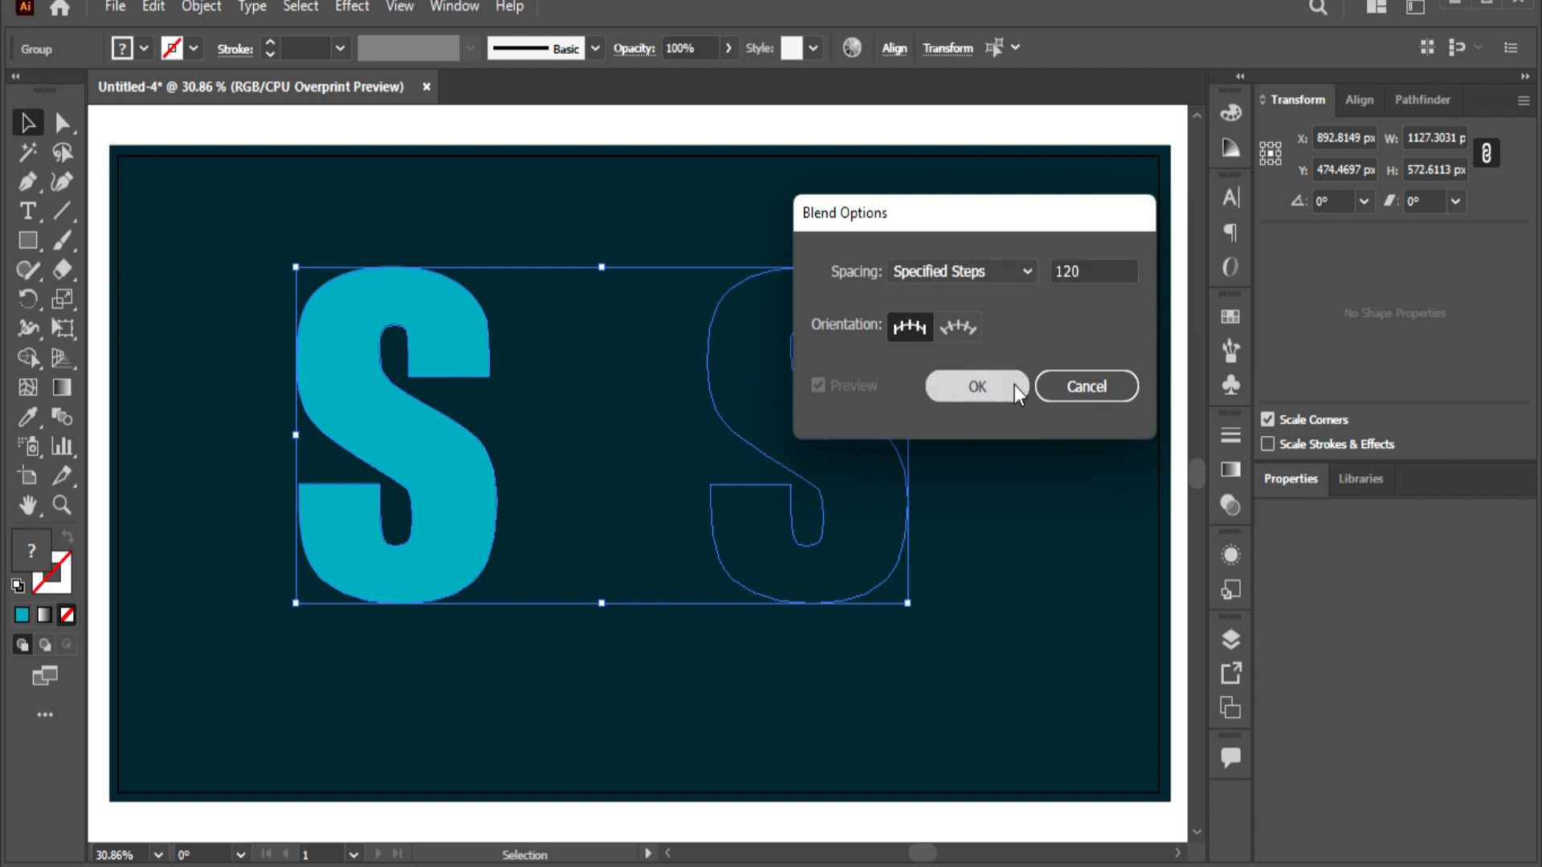
- Make a blend between the bright left S and the dark right S
left_click(195, 10)
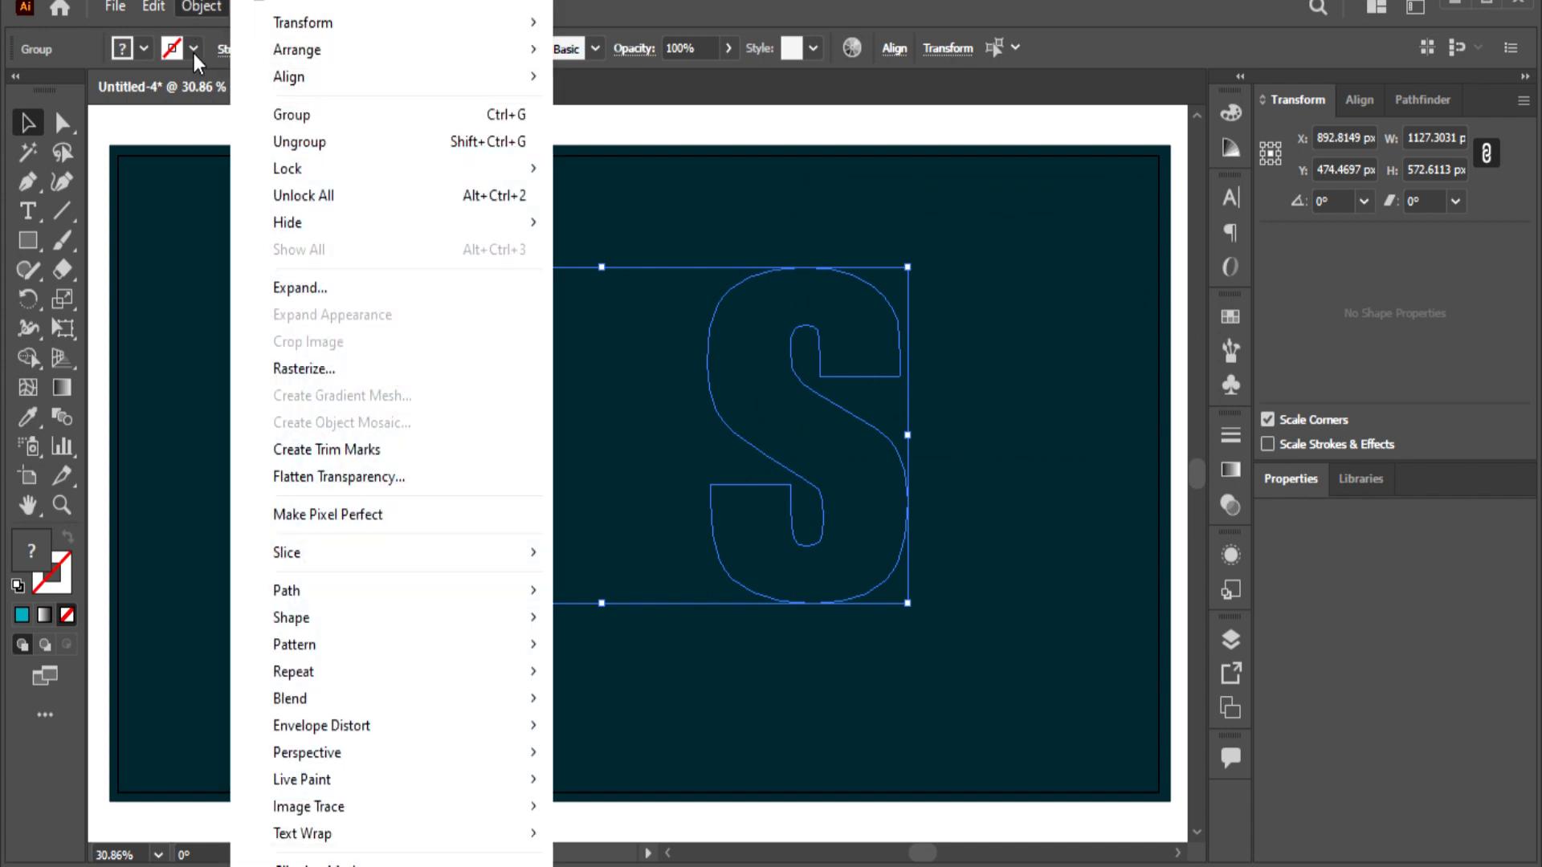
mouse_move(347, 710)
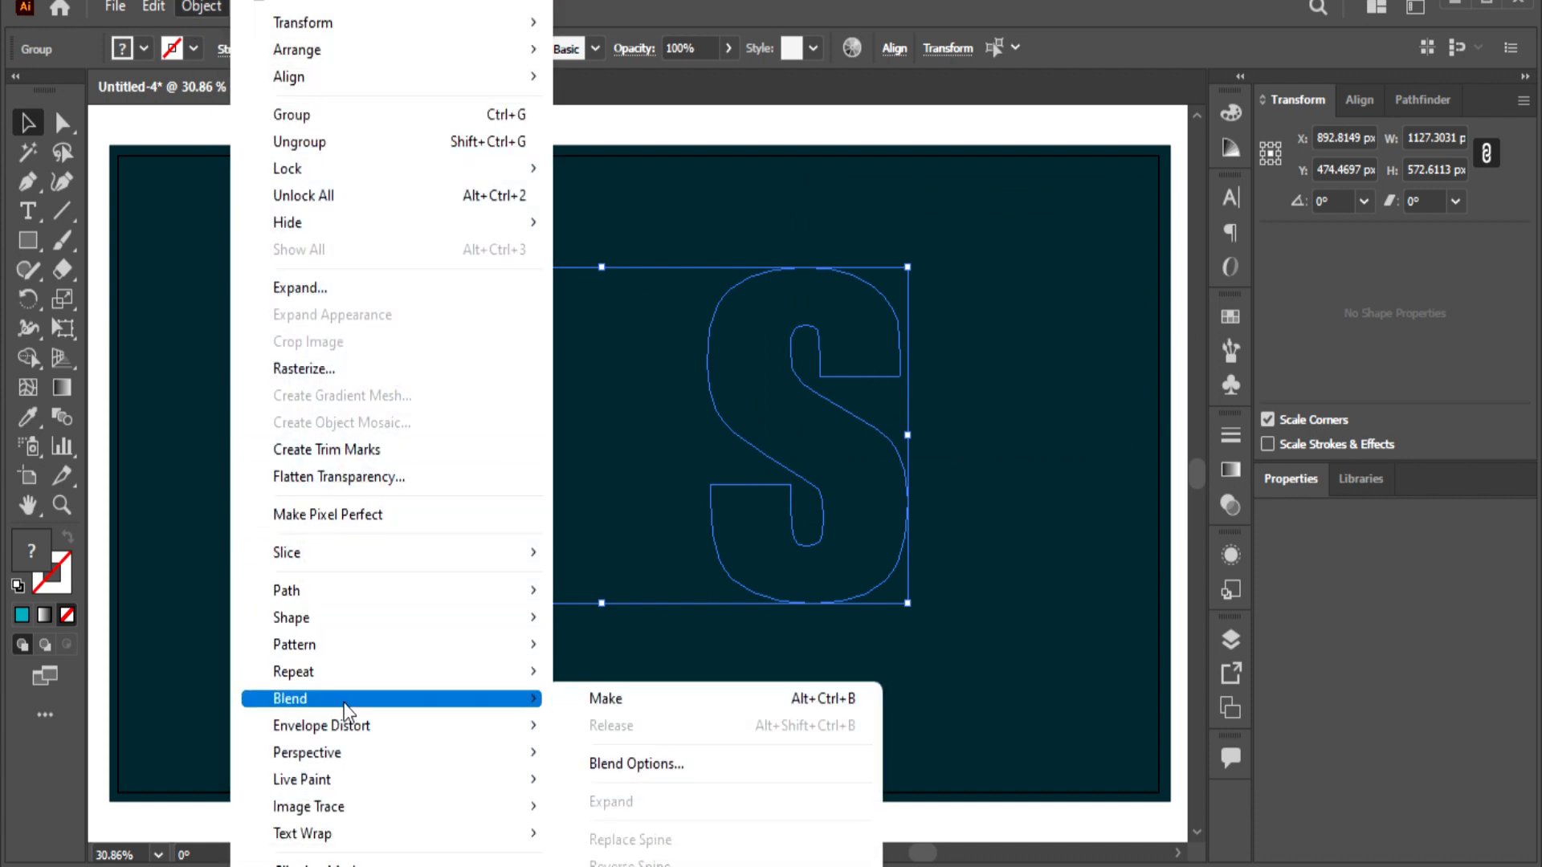
left_click(651, 700)
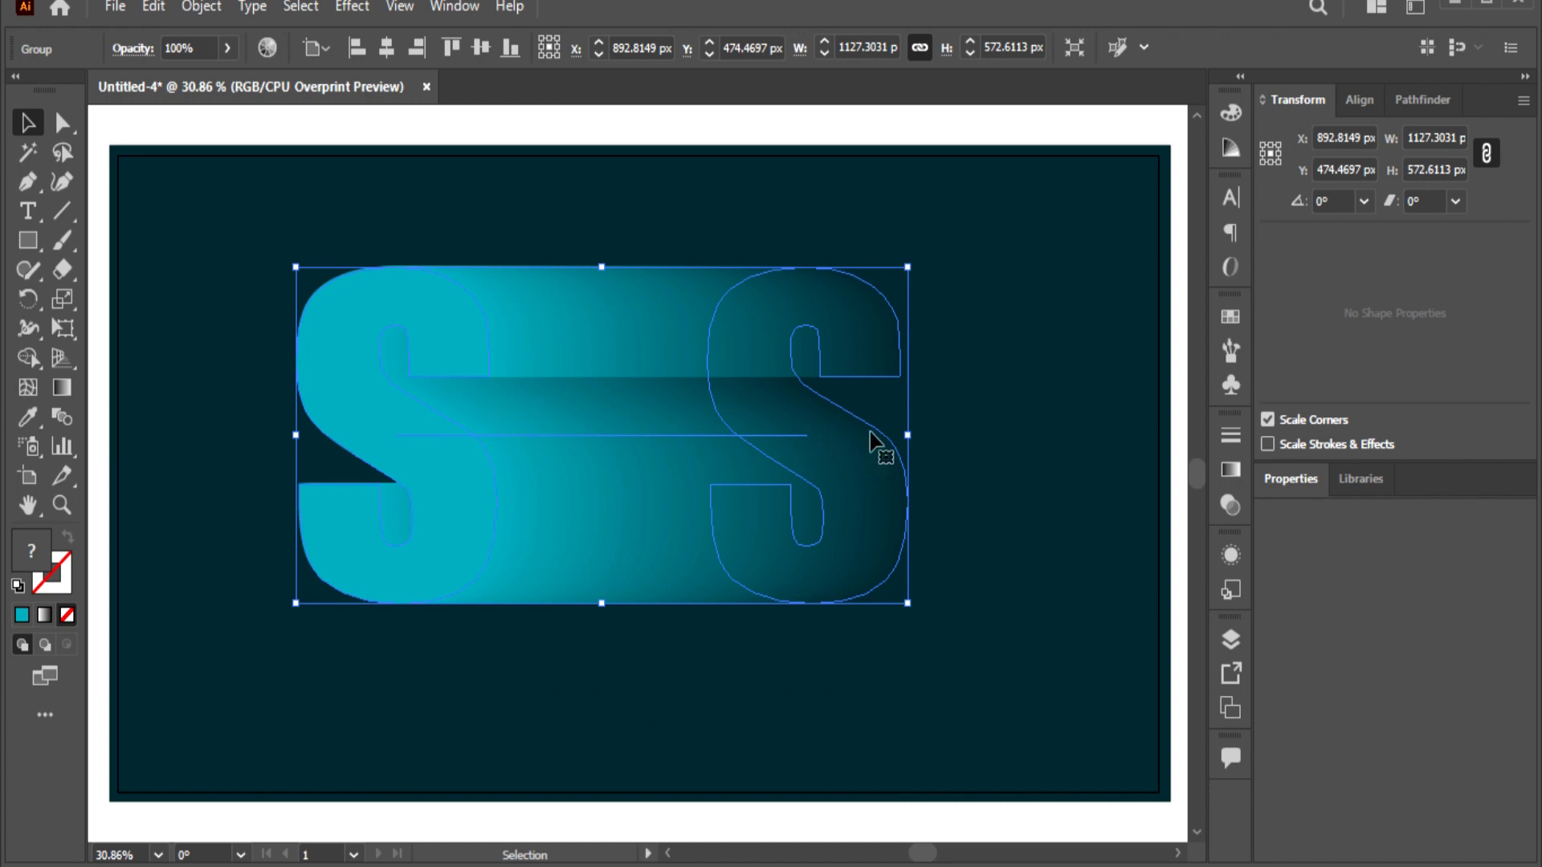
- Isolate the S blend and move its bright S down and right, close to the dark S
left_click(143, 223)
left_click_drag(352, 421, 393, 468)
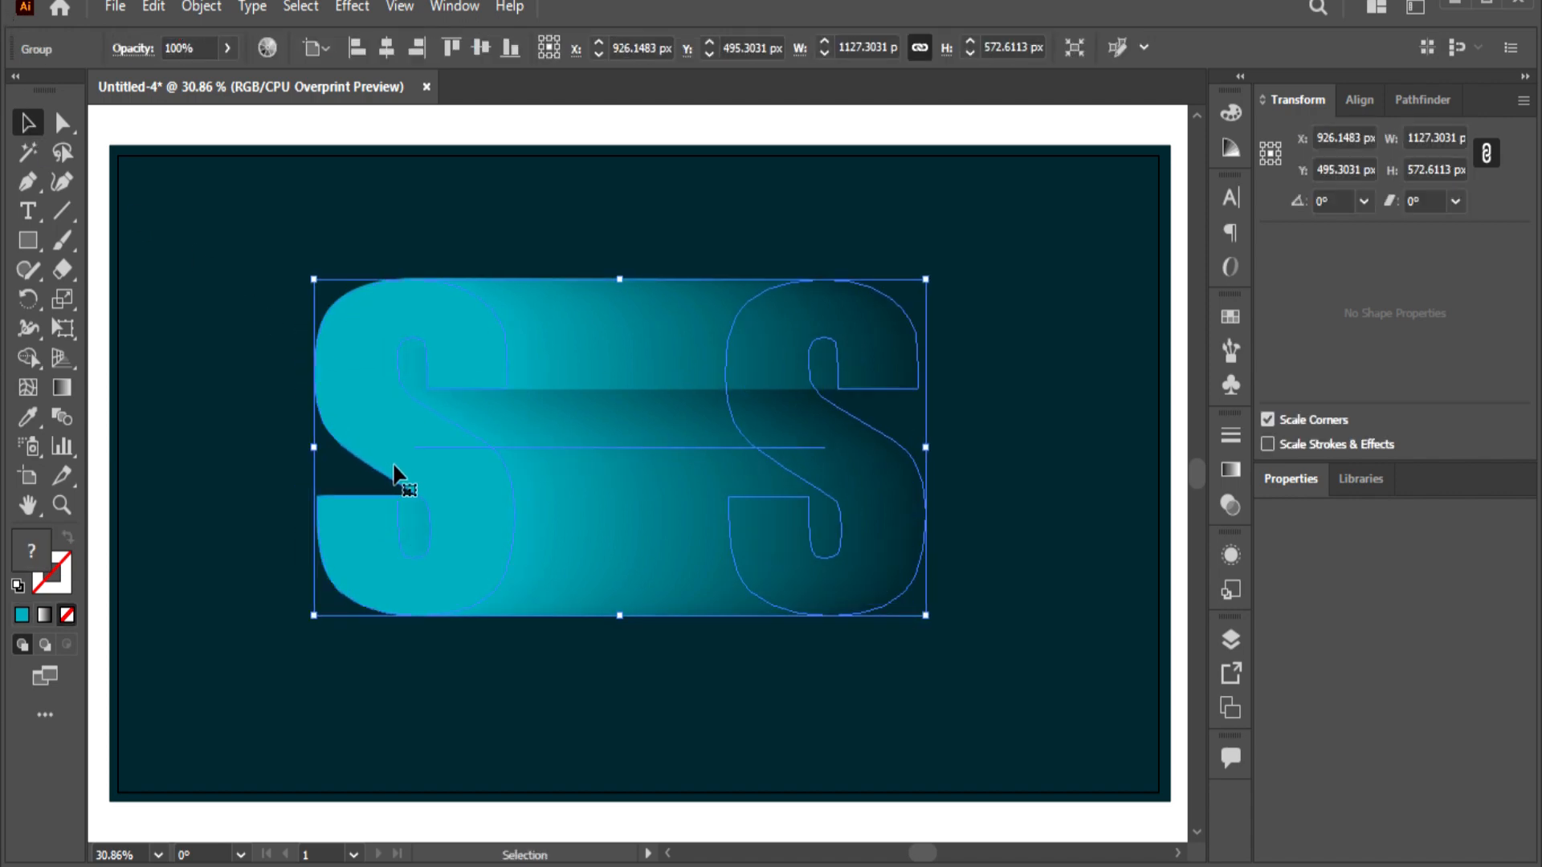
double_click(374, 395)
left_click(432, 432)
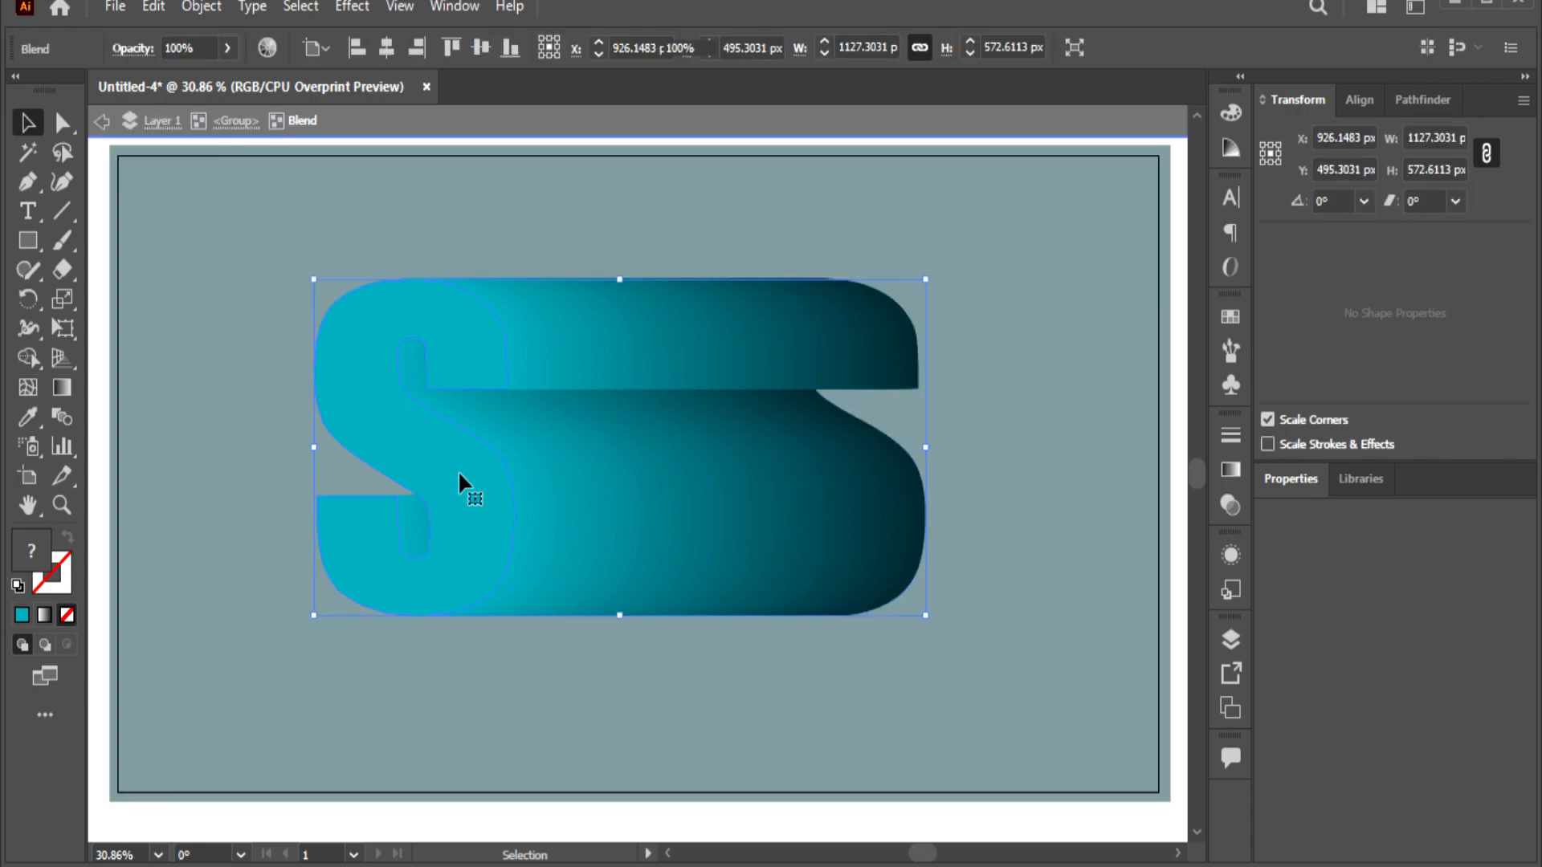
key("ctrl+shift+a")
left_click_drag(395, 419, 628, 531)
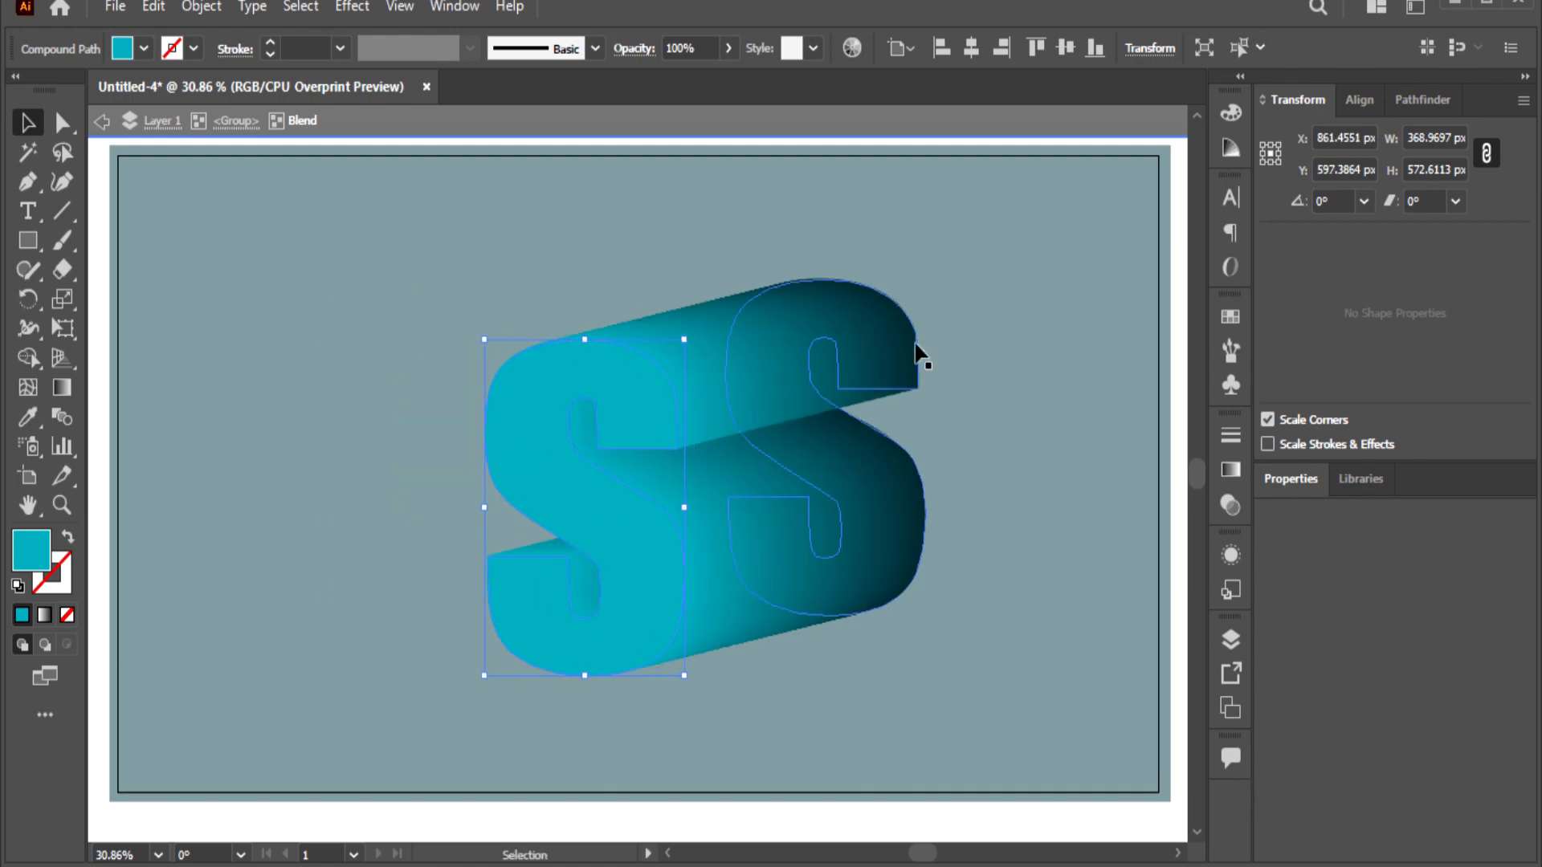
- Move the dark S to the left of the bright S, bring the bright S up to overlap it, and leave isolation mode
left_click_drag(884, 354, 566, 253)
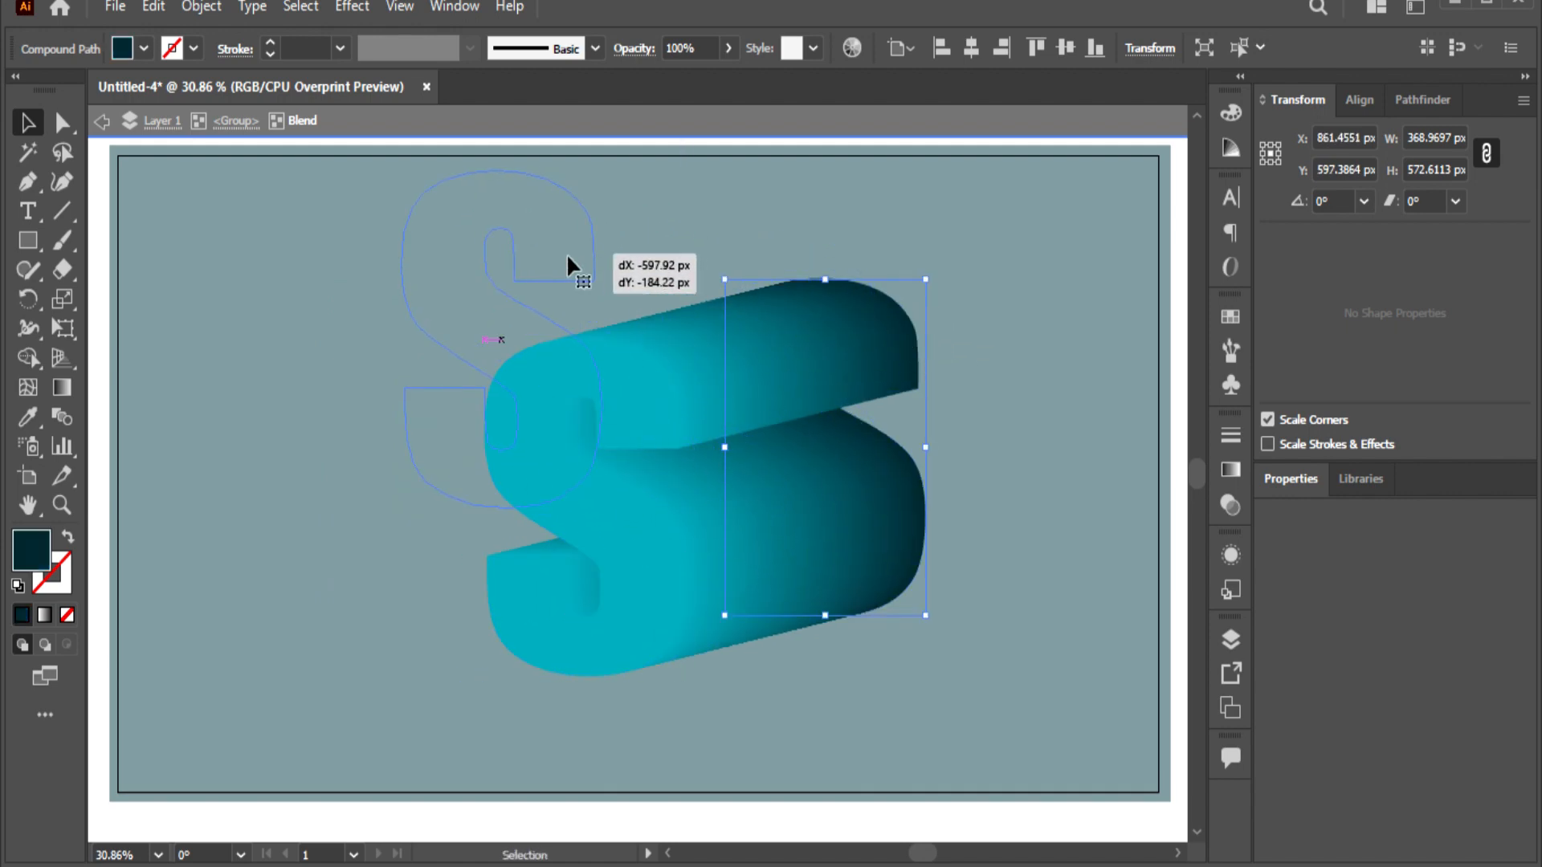
left_click_drag(434, 210, 398, 313)
left_click_drag(527, 426, 489, 412)
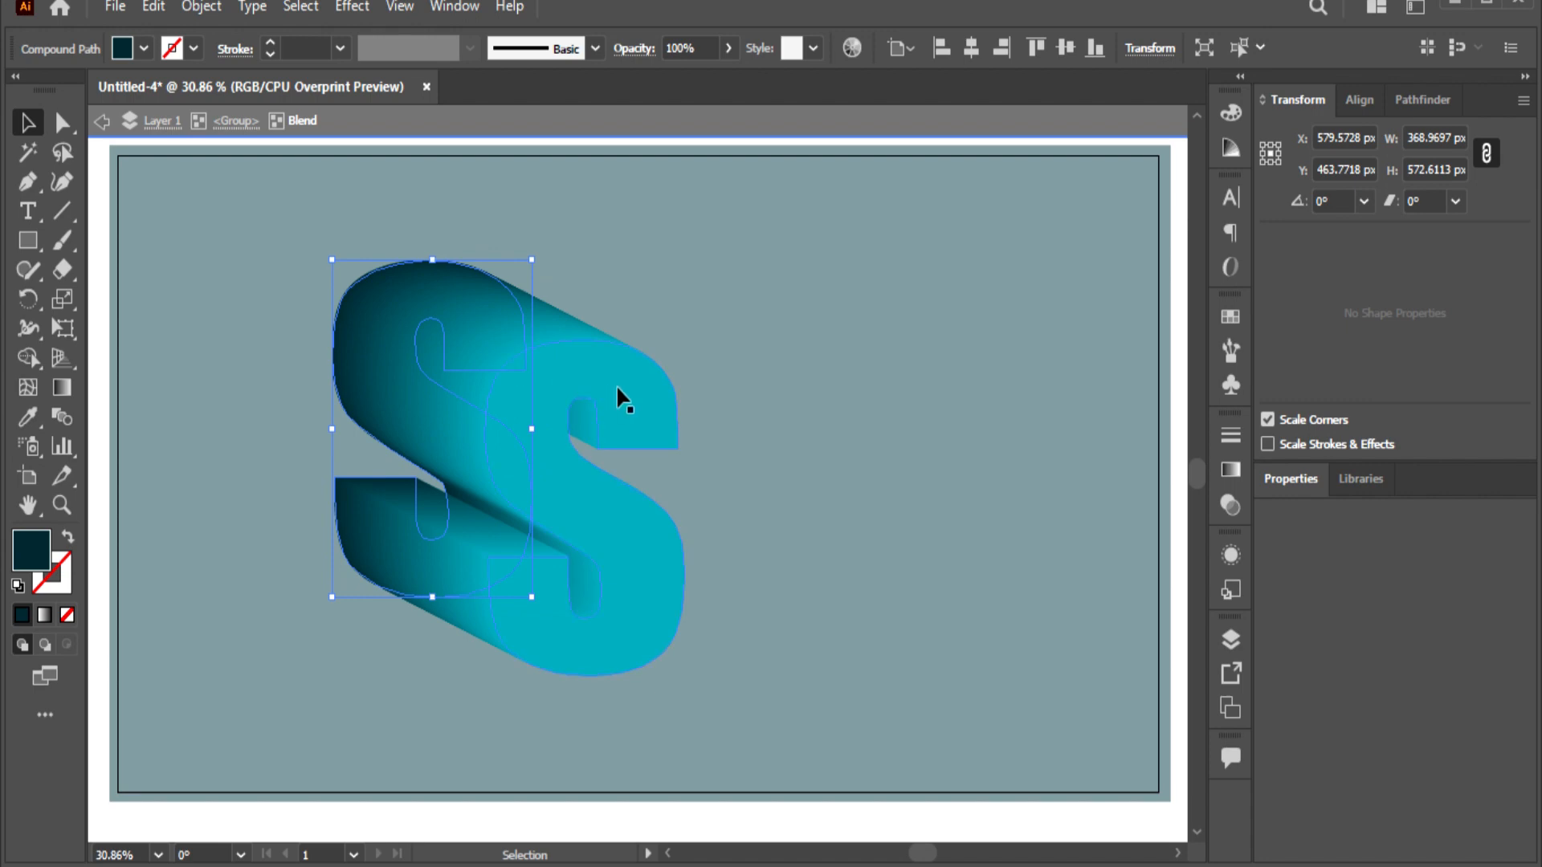
left_click_drag(615, 384, 566, 297)
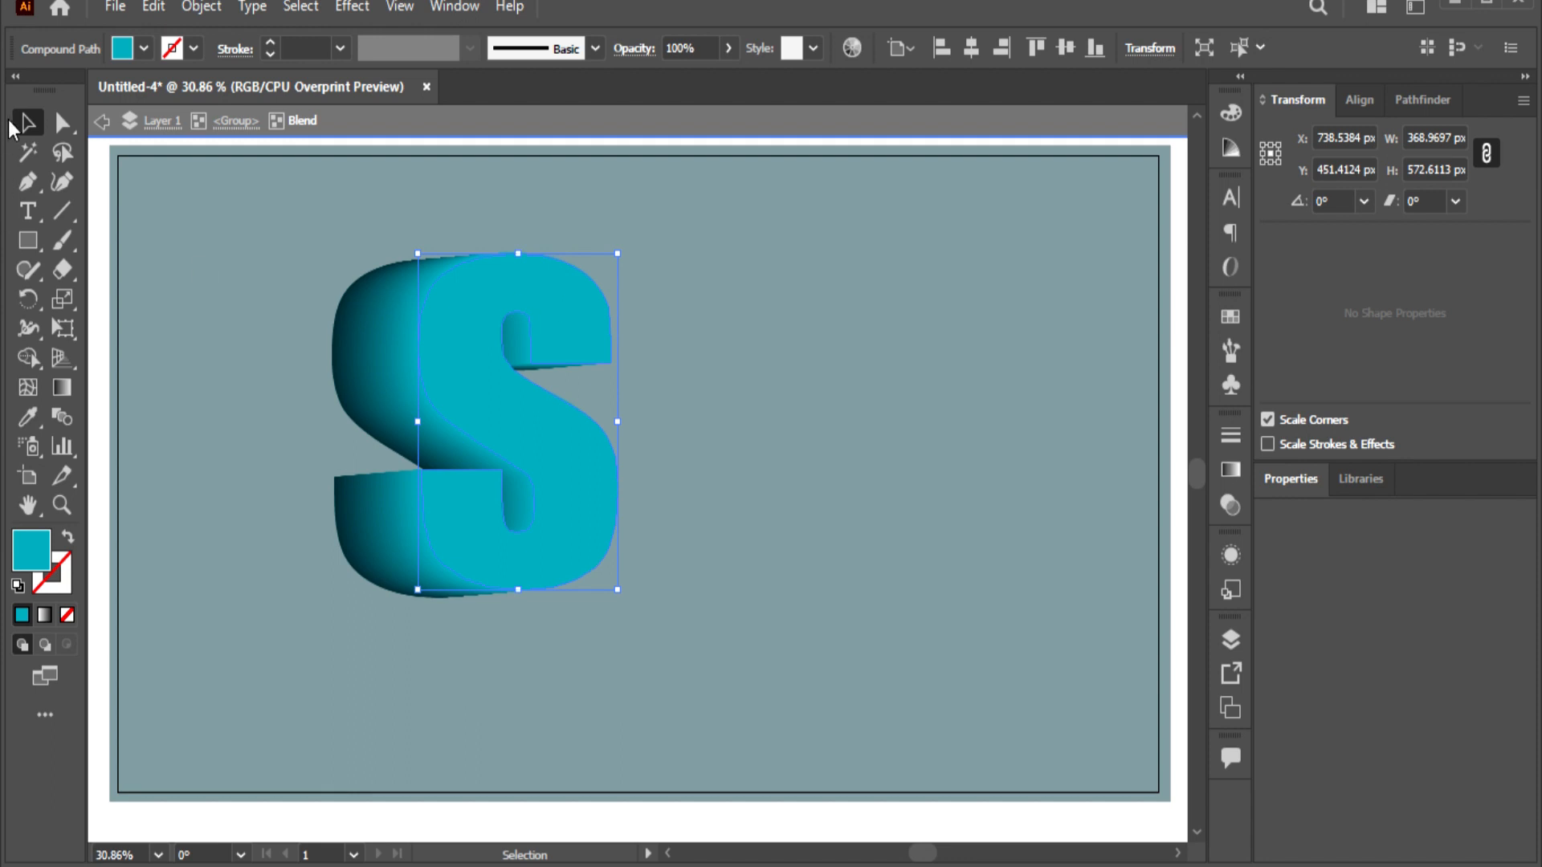
left_click(105, 199)
double_click(98, 196)
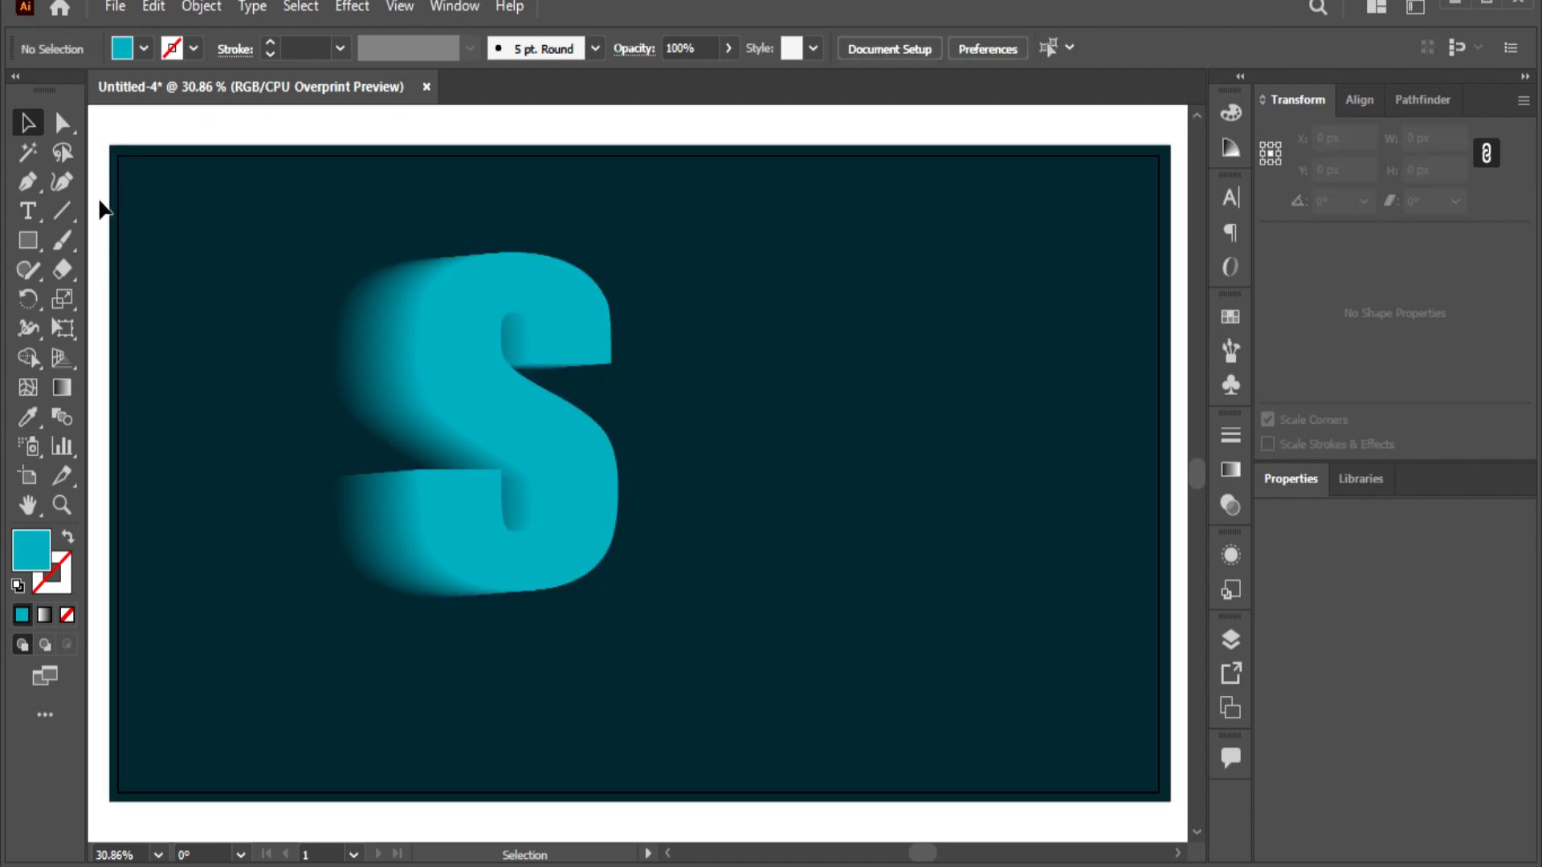
- Move the blended S to the right half of the artboard and, inside the blend, level the bright S with the dark S
left_click_drag(298, 260, 616, 578)
left_click_drag(551, 455, 936, 467)
double_click(943, 428)
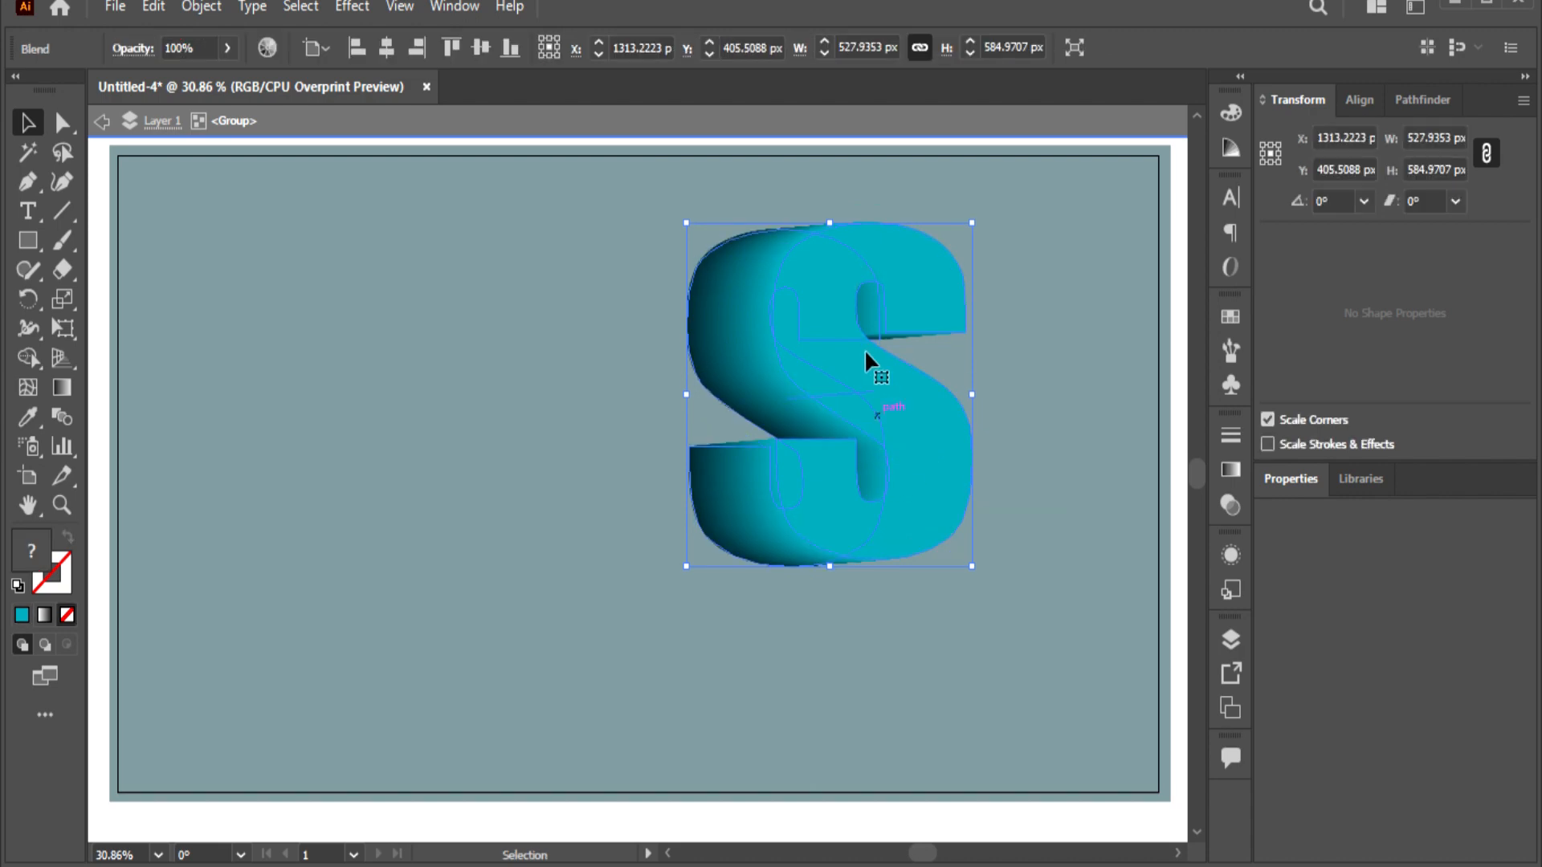
double_click(864, 348)
left_click_drag(860, 426, 860, 438)
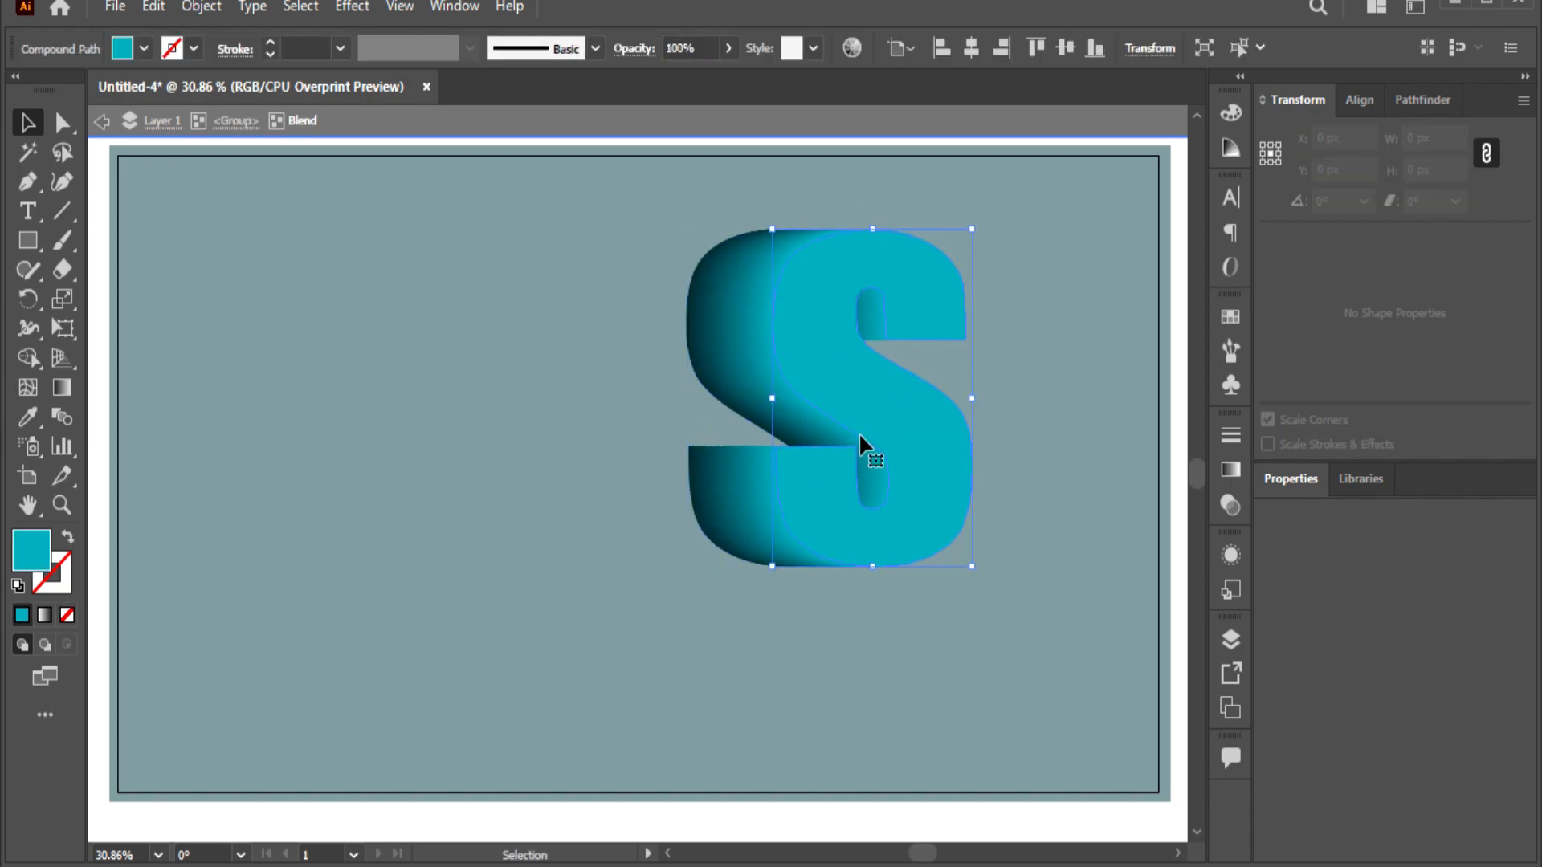
double_click(614, 401)
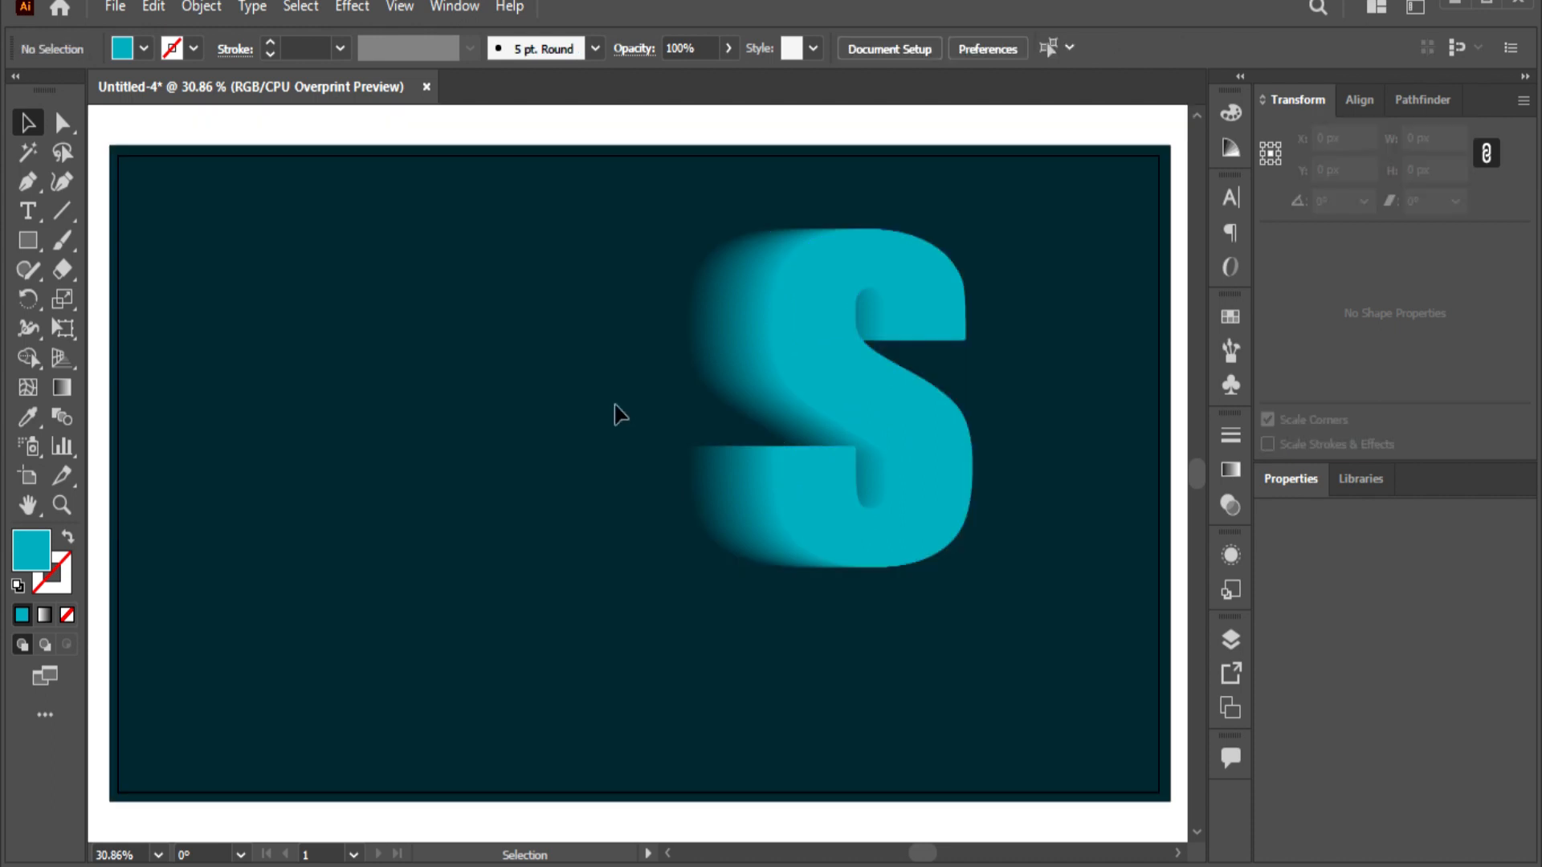
- Move the blended S to the middle of the artboard and deselect it
left_click(919, 397)
left_click_drag(865, 392, 691, 429)
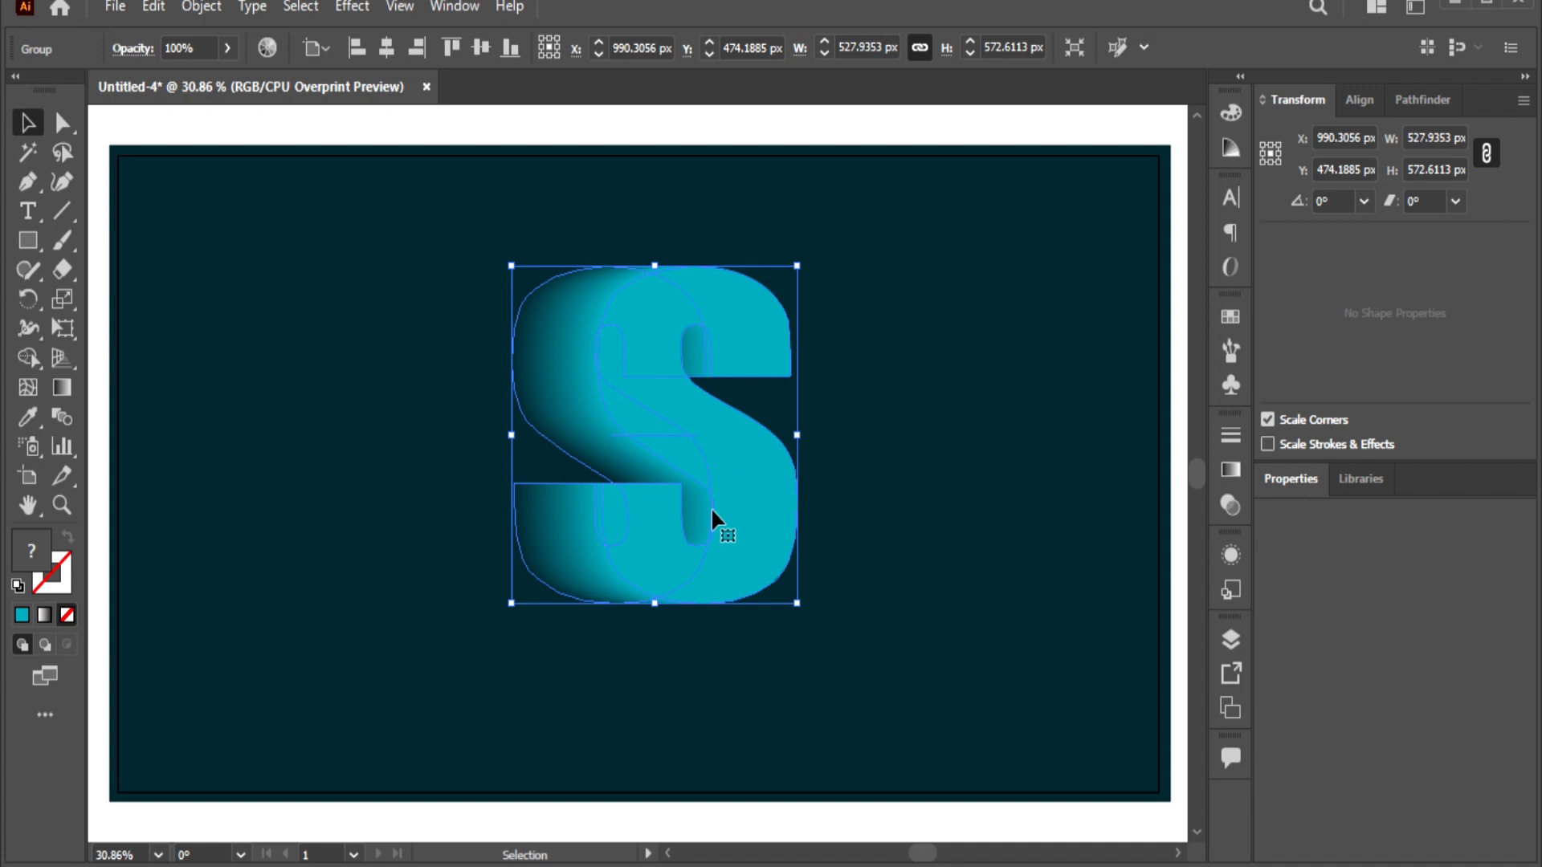
left_click(897, 479)
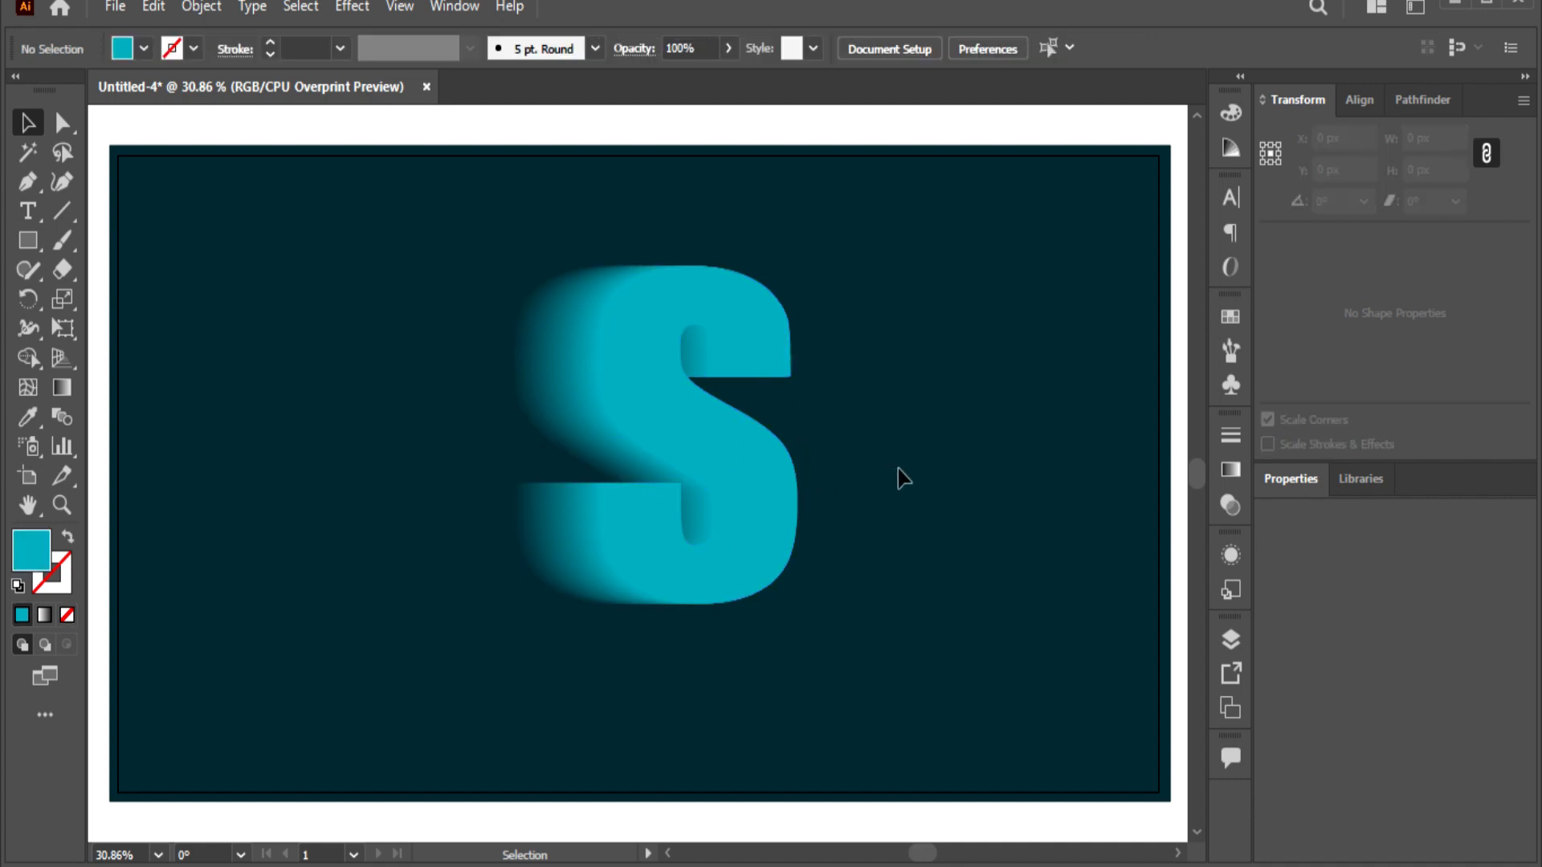
- Enlarge the blended S to fill most of the artboard's height and recentre it
left_click(753, 518)
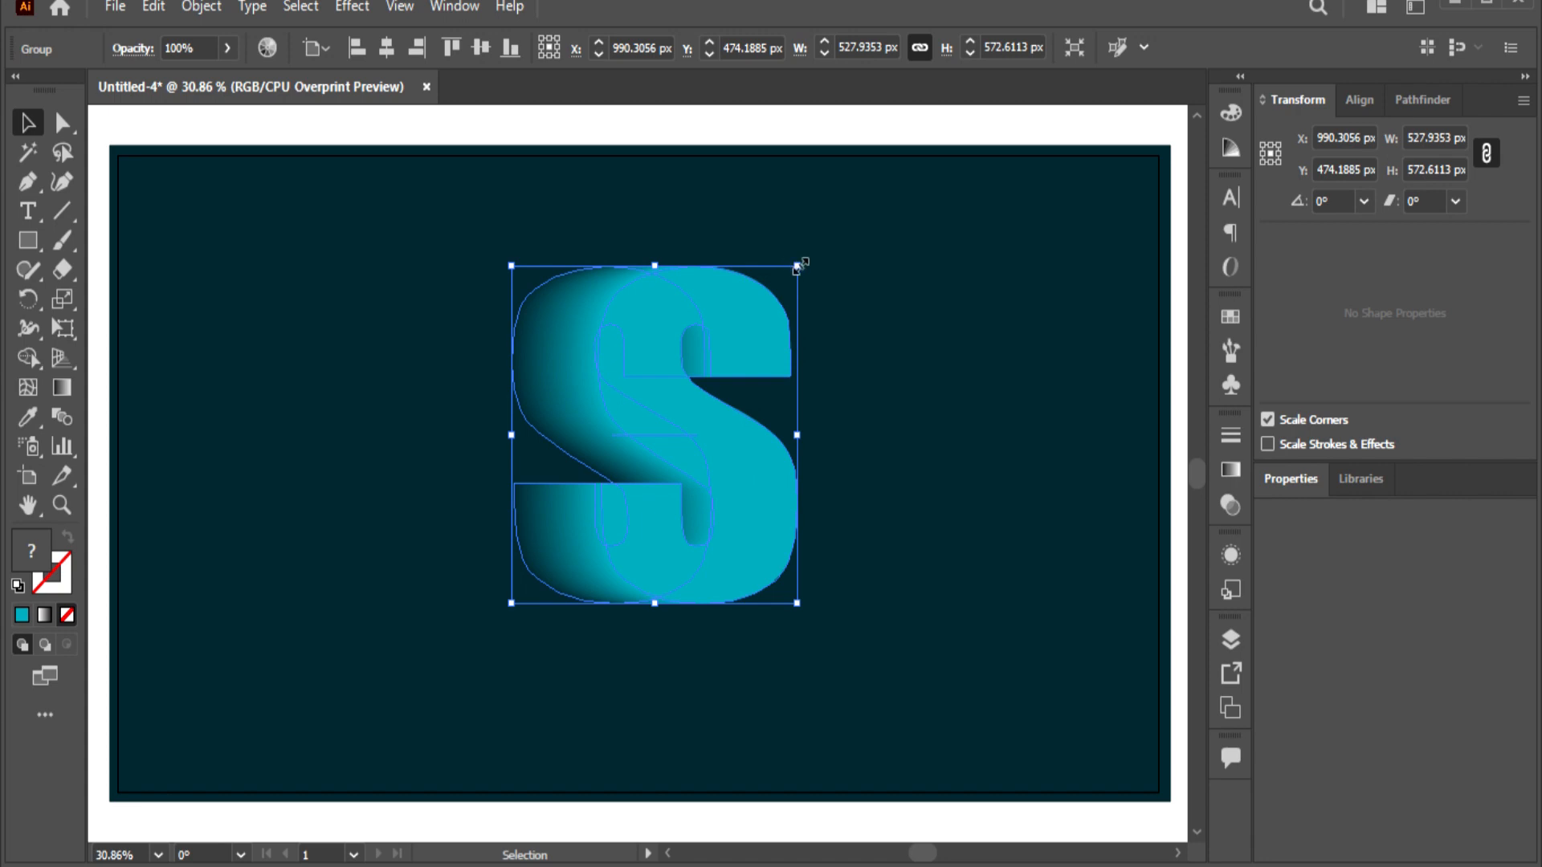
left_click_drag(794, 263, 991, 144)
left_click_drag(868, 381, 774, 480)
left_click(964, 506)
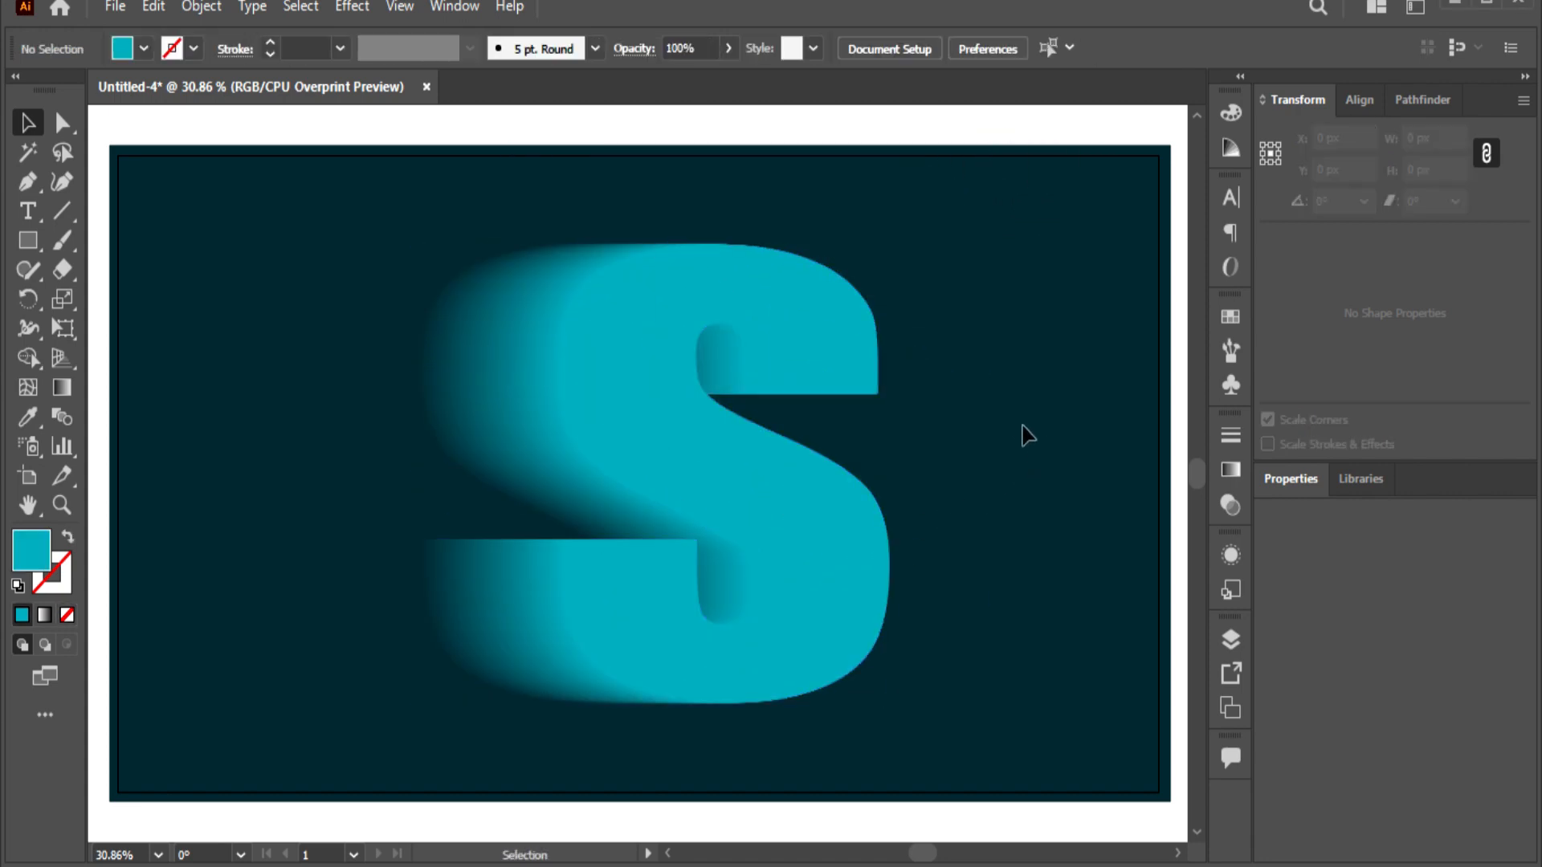
key("ctrl+equal")
key("ctrl+equal")
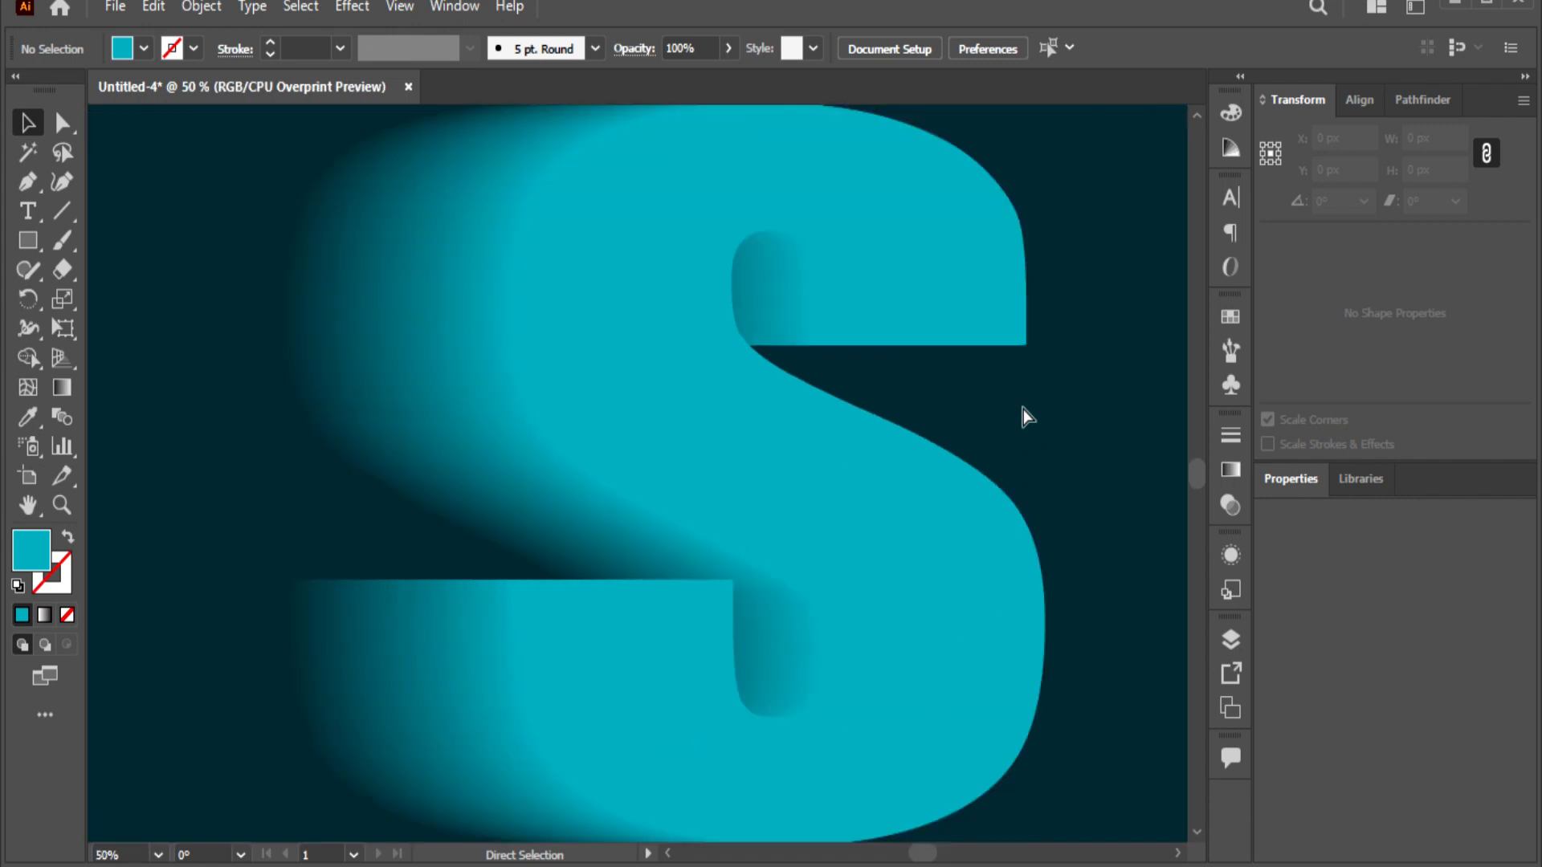
key("ctrl+minus")
key("ctrl+equal")
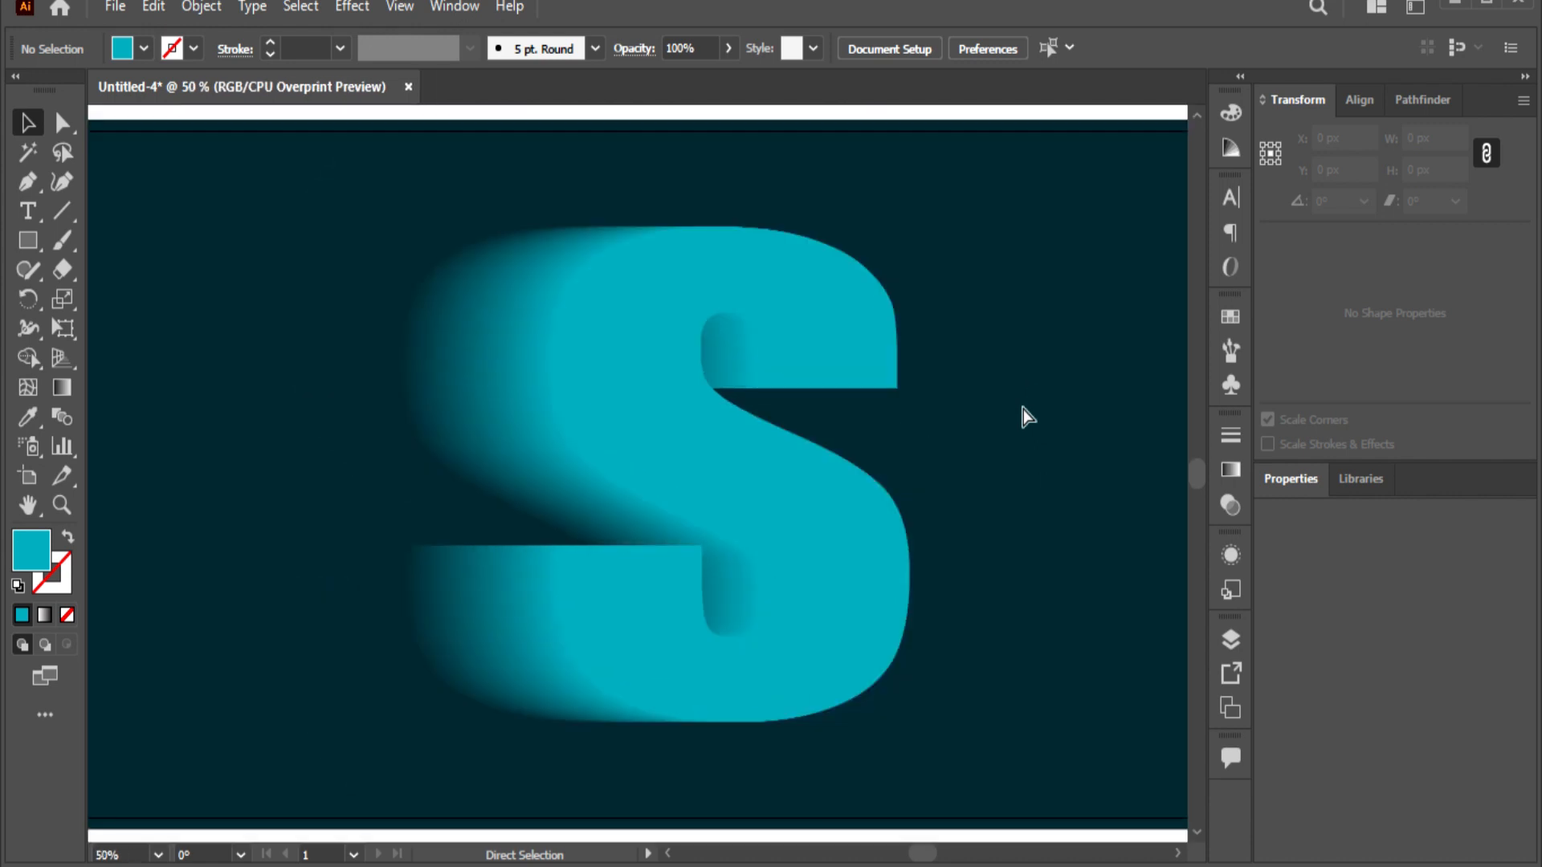